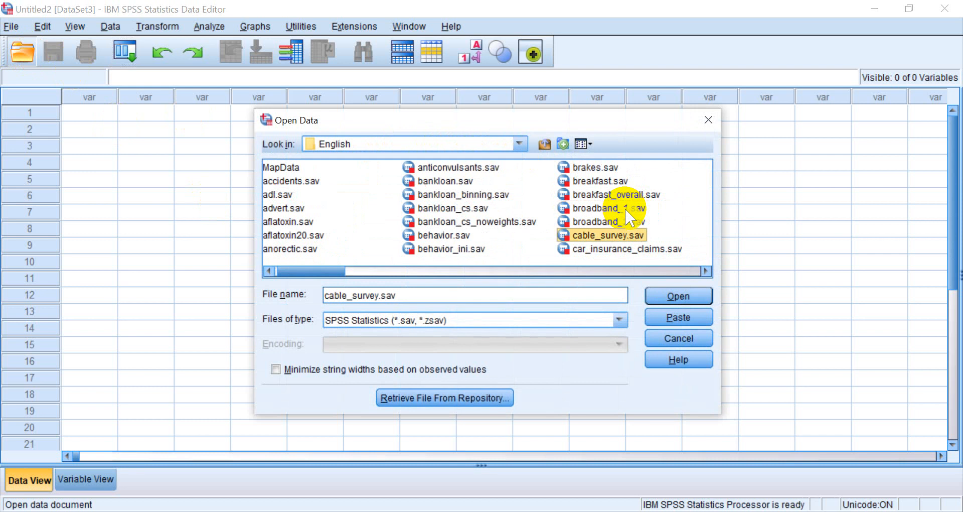
- Open the sample data file customer_dbase.sav from the English folder
key(Down)
key(Down)
key(Down)
key(Down)
key(Down)
key(Down)
key(Down)
key(Down)
key(Down)
key(Down)
key(Down)
key(Down)
key(Down)
key(Down)
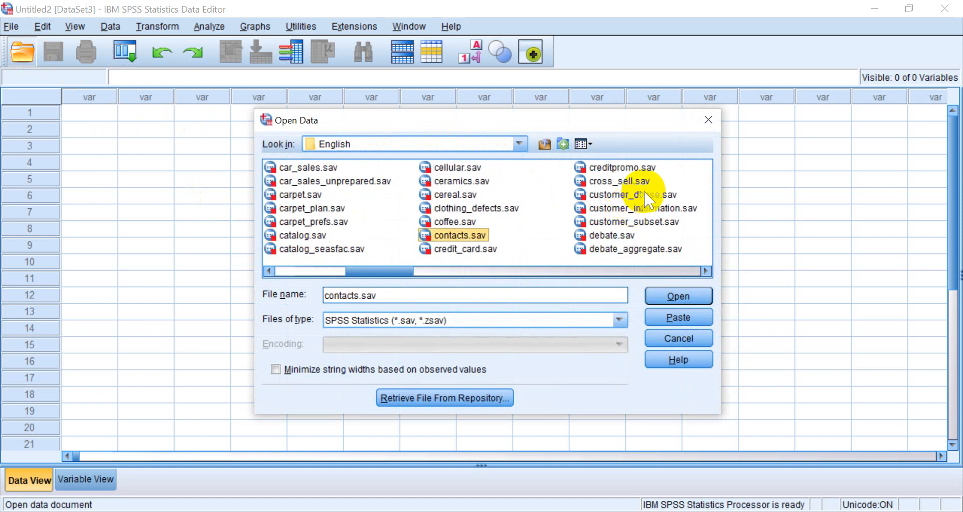
click(647, 195)
click(661, 297)
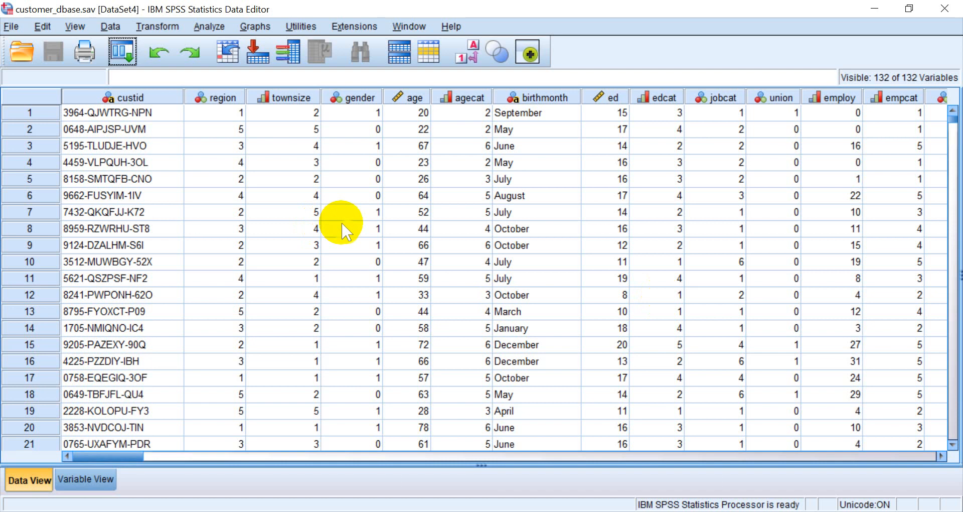
- Open the Chart Builder for the customer data and reset it to an empty chart definition
click(266, 28)
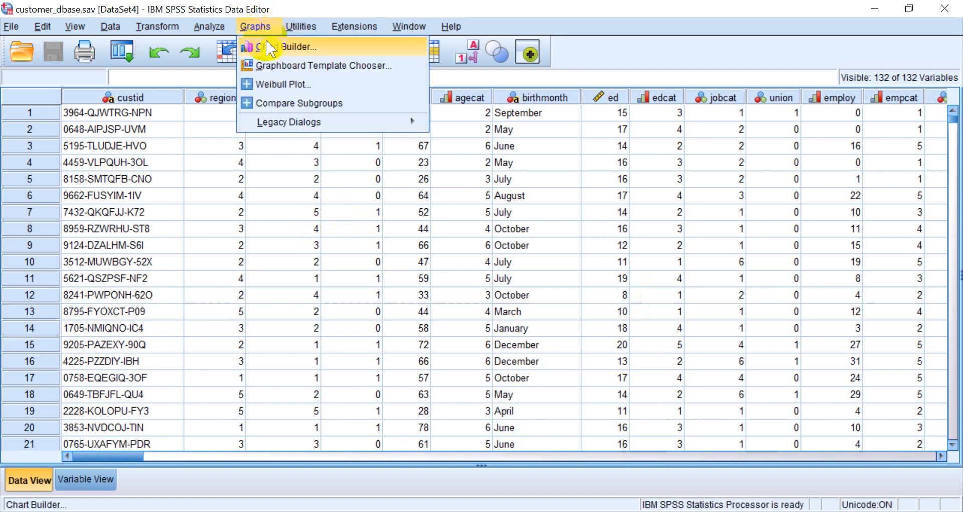
click(271, 47)
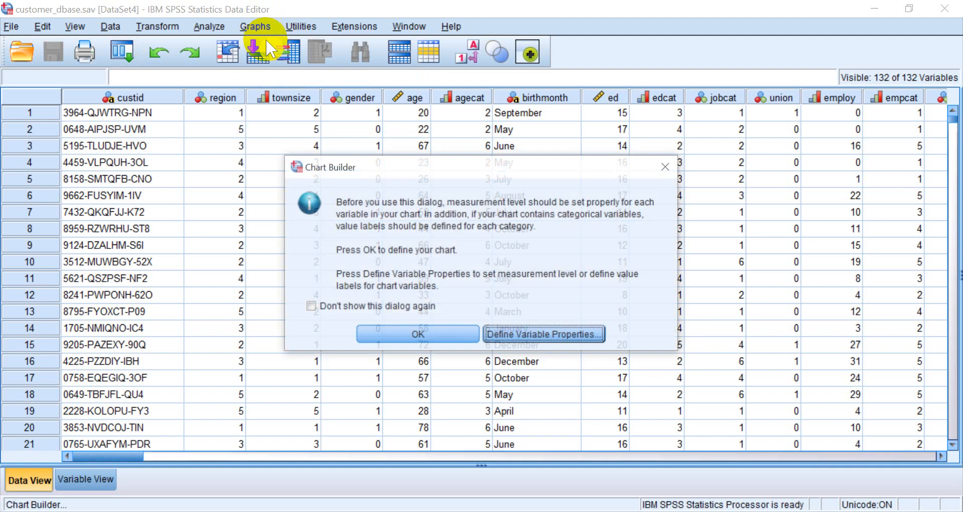
click(402, 335)
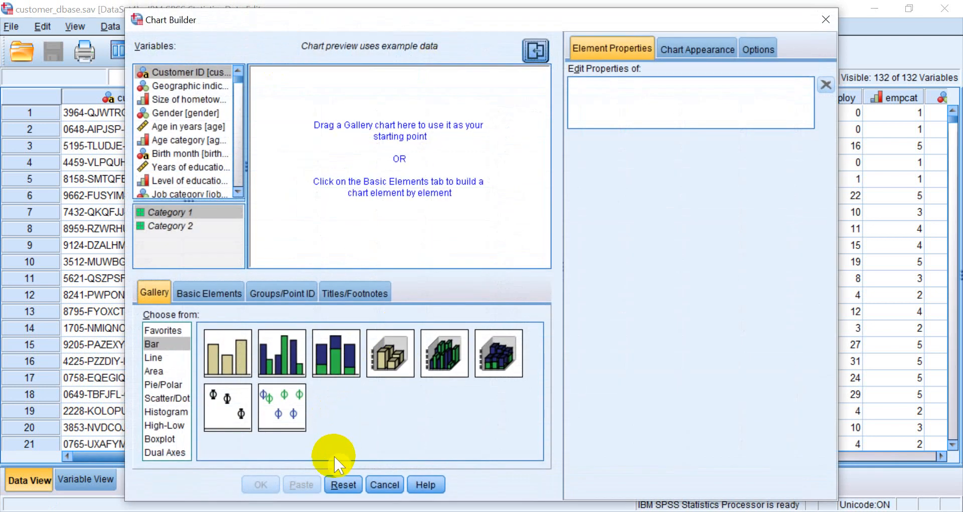
click(339, 485)
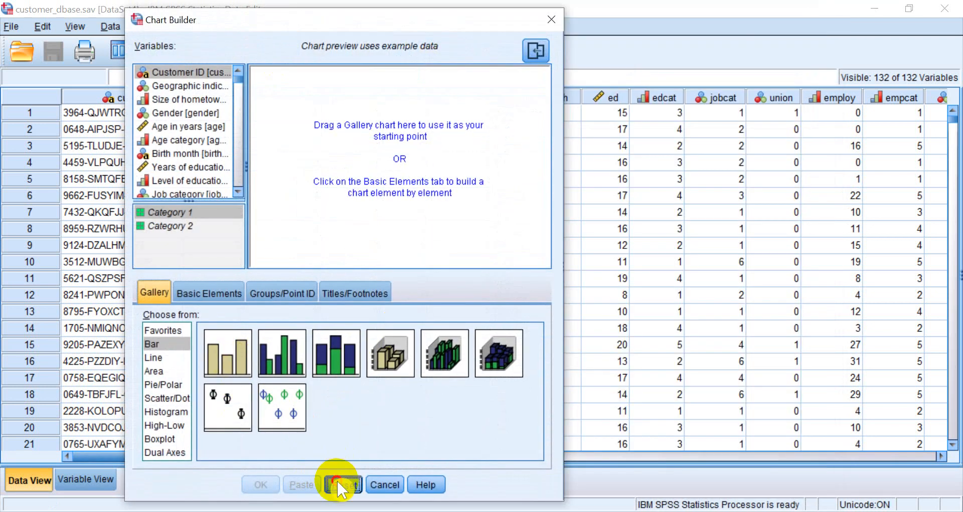
- Place a simple line chart from the Line gallery on the chart canvas
click(170, 357)
click(225, 359)
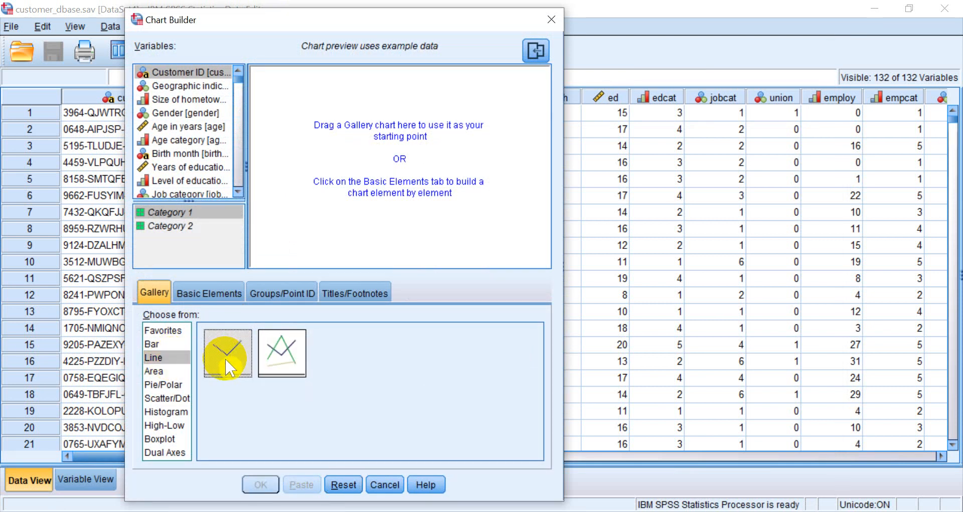
drag(227, 366, 342, 220)
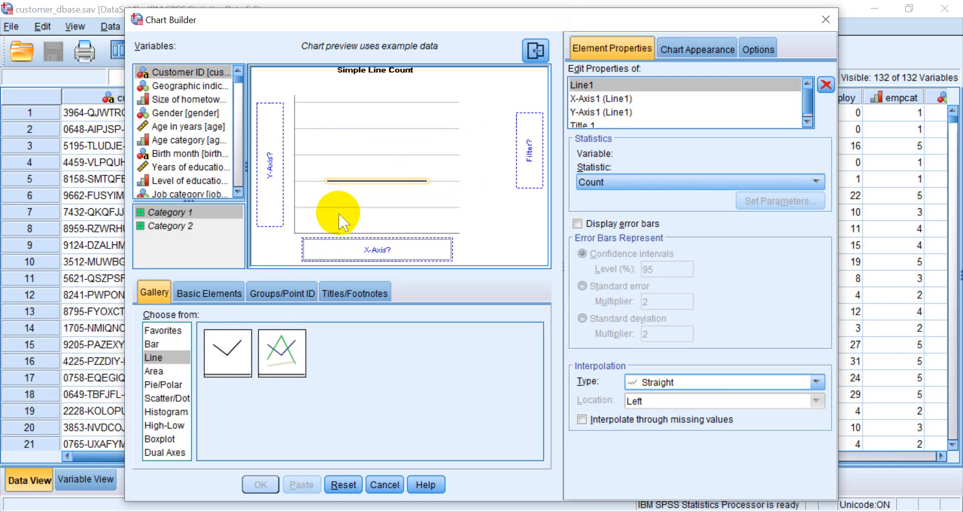
- Assign Level of education to the x-axis, keep Count as the statistic, and generate the line chart
click(216, 181)
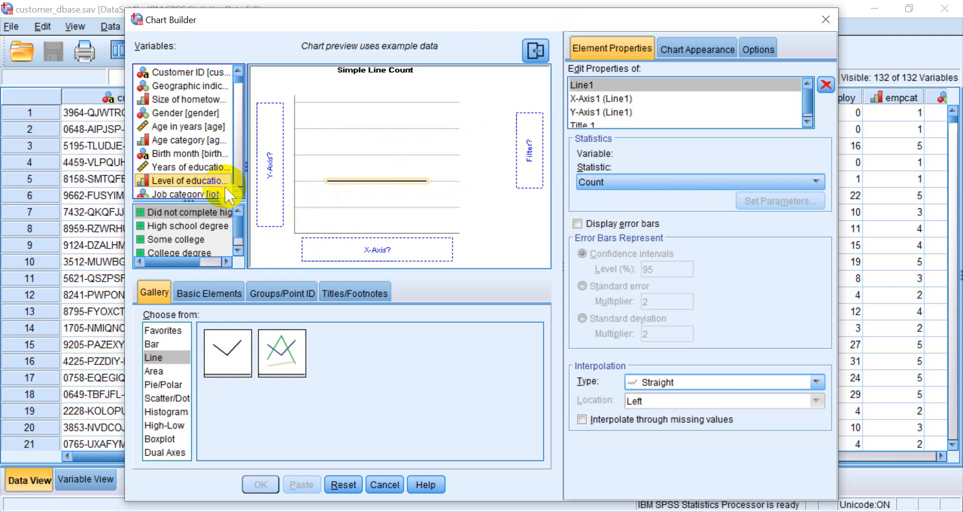
drag(217, 182, 319, 253)
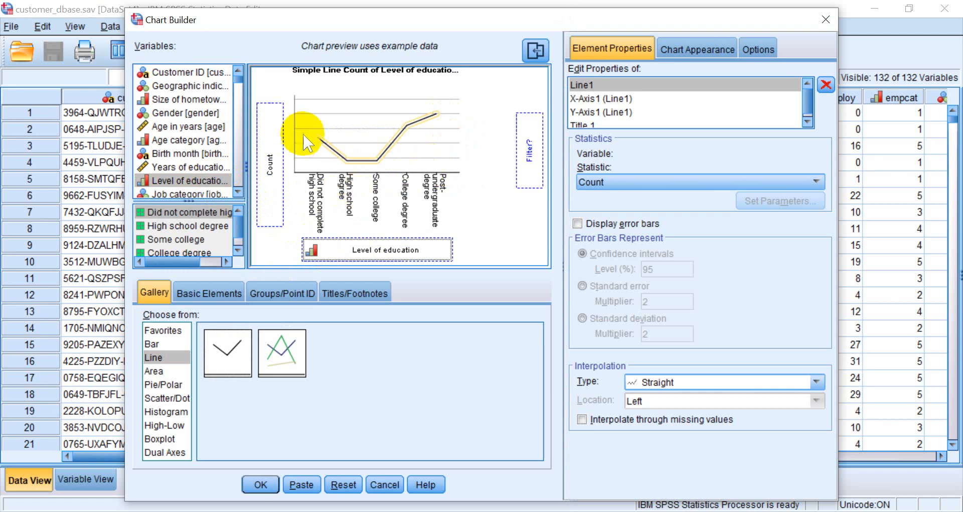
click(643, 181)
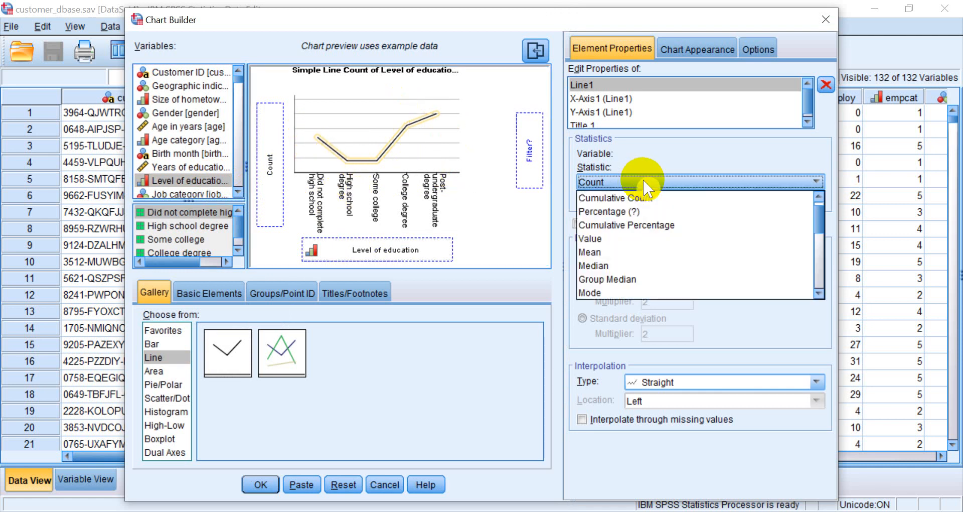
click(658, 162)
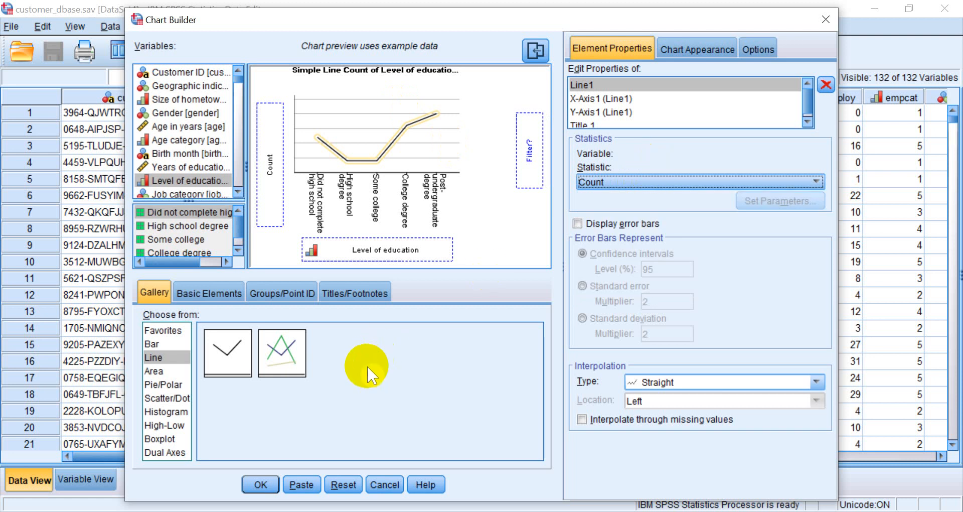
click(255, 487)
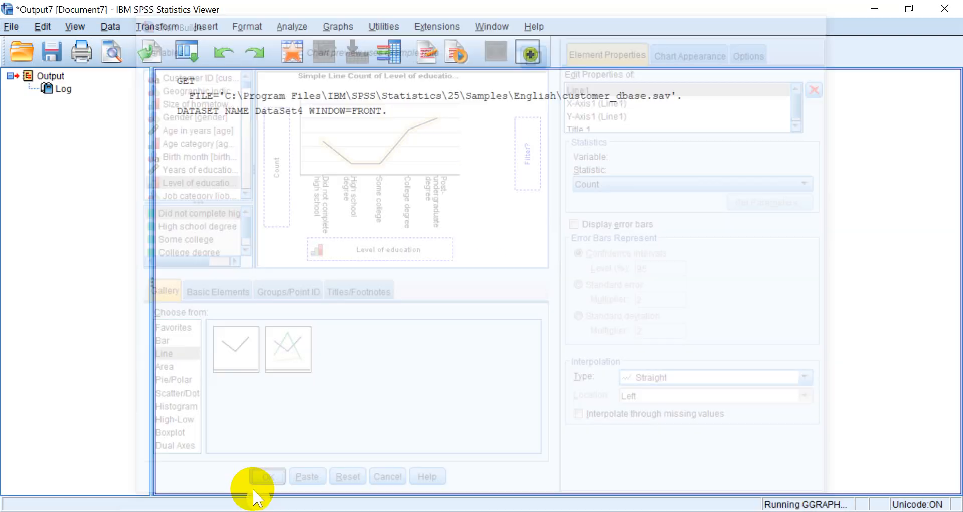
- Add data labels showing the counts to the Level of education line chart and close the Chart Editor
scroll(445, 363, down, 10)
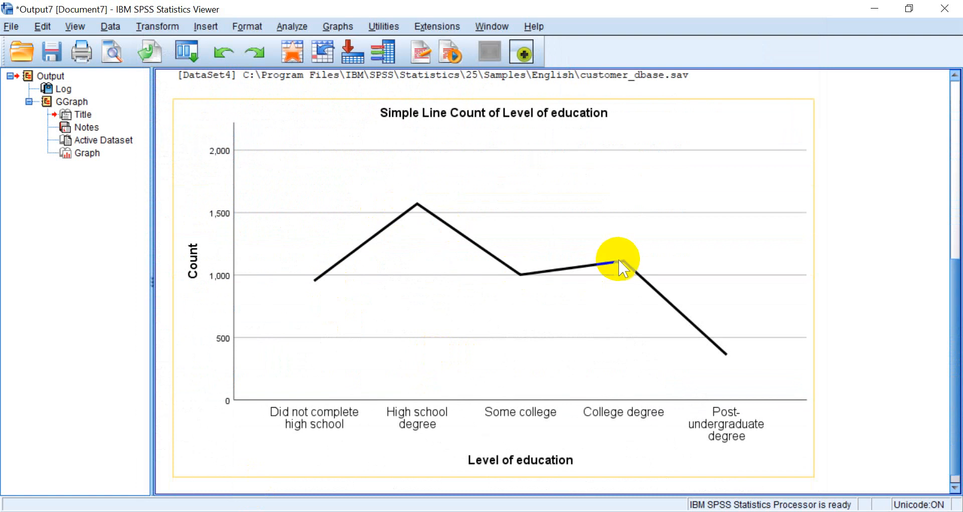
double_click(428, 262)
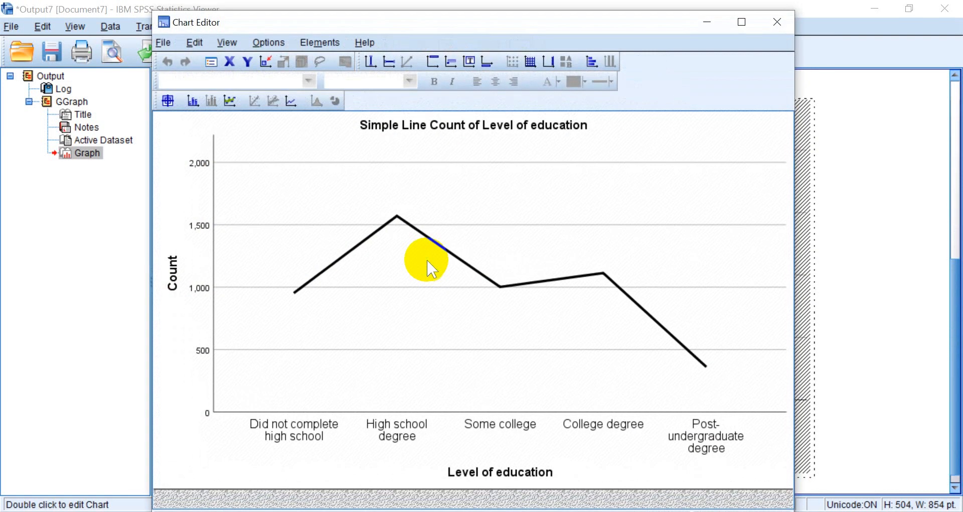
click(193, 101)
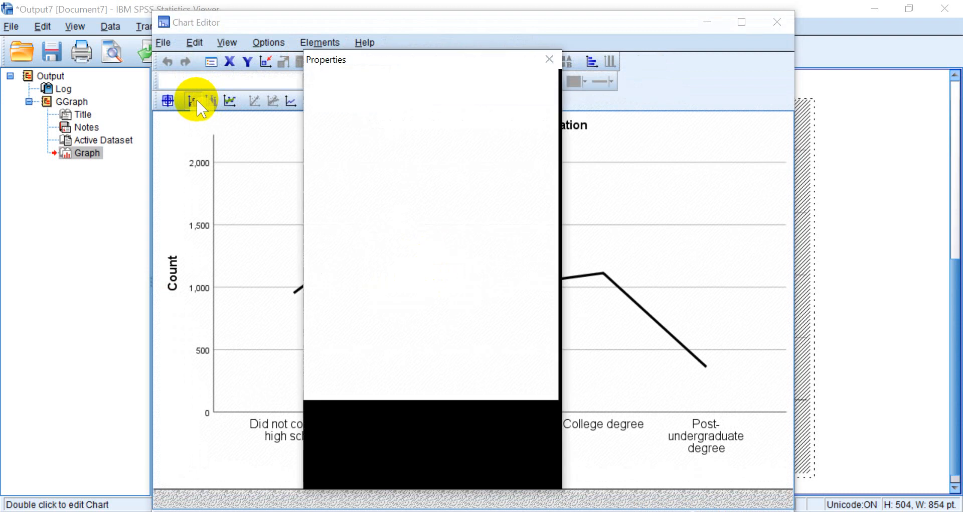
click(494, 438)
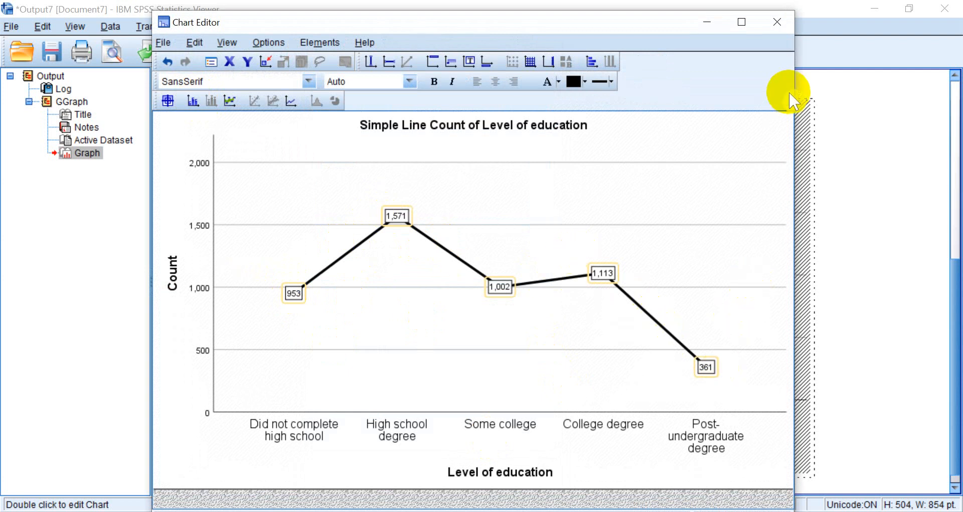
click(778, 22)
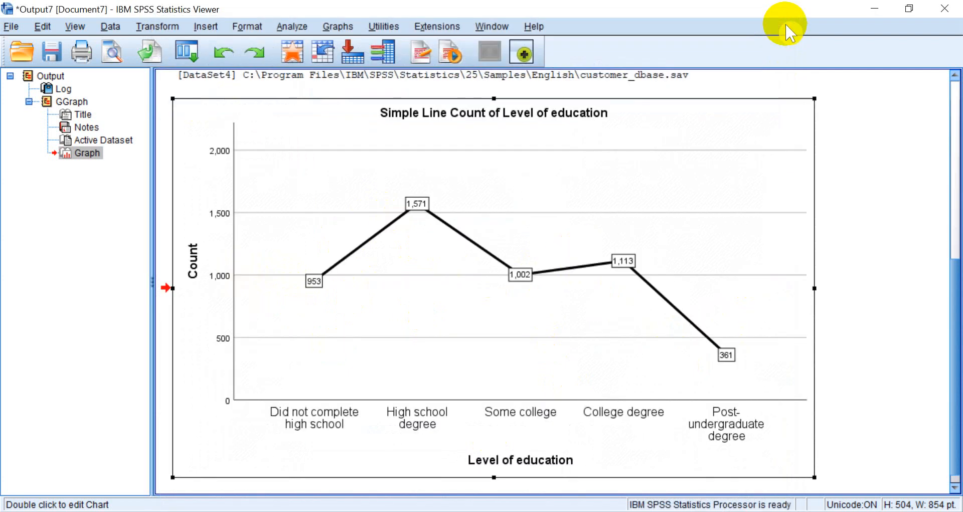
click(874, 185)
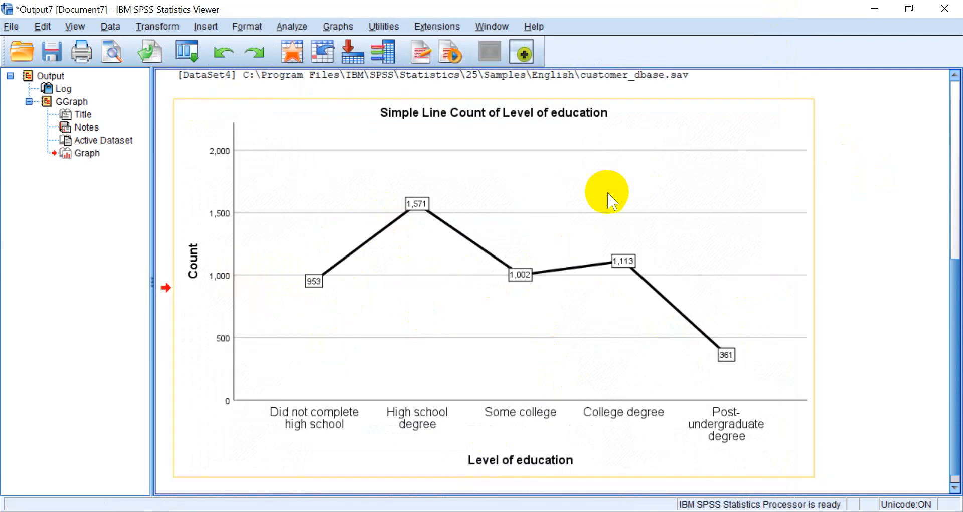
- Reopen the Chart Builder and clear the Level of education chart definition
scroll(608, 201, down, 1)
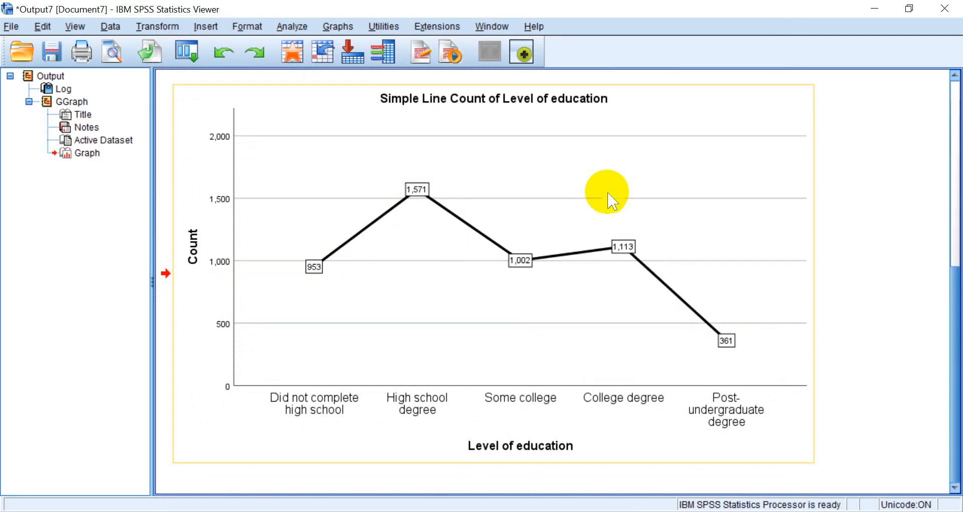
click(304, 28)
mouse_move(337, 26)
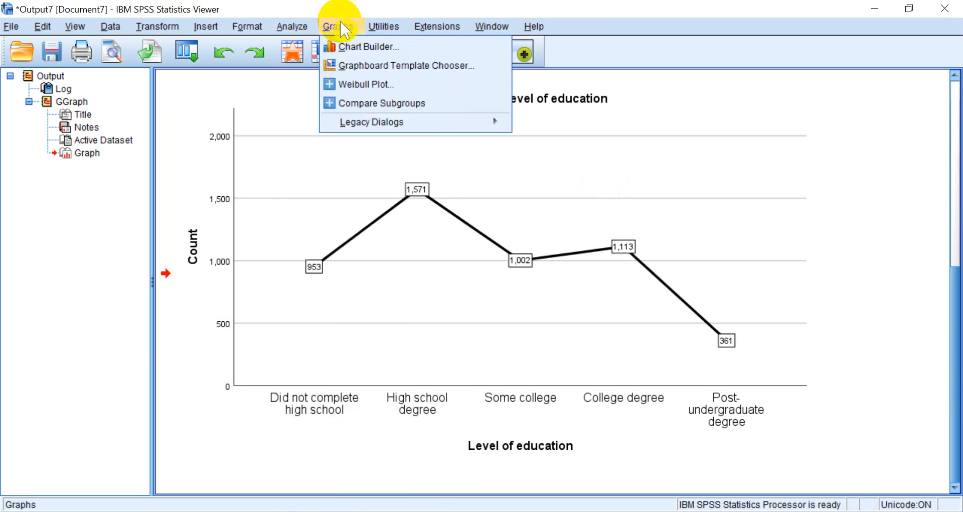
click(345, 43)
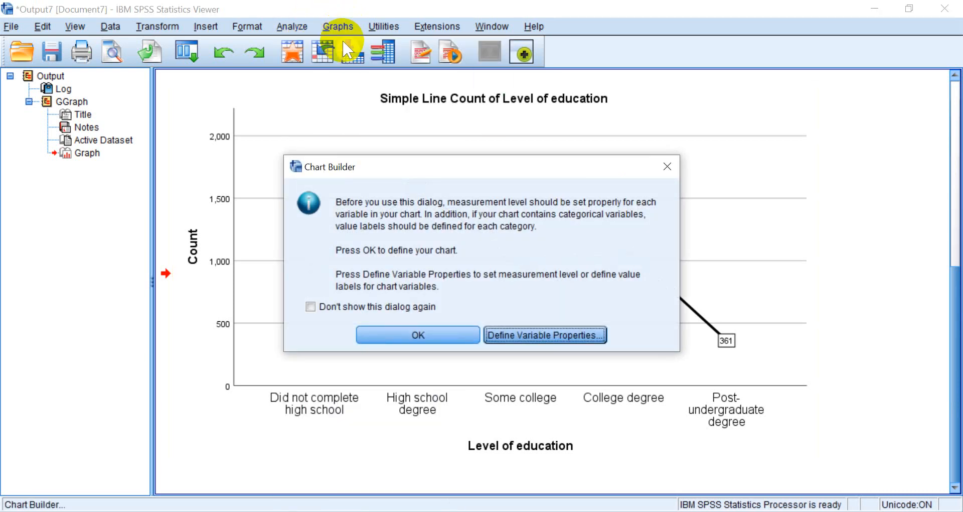
click(412, 335)
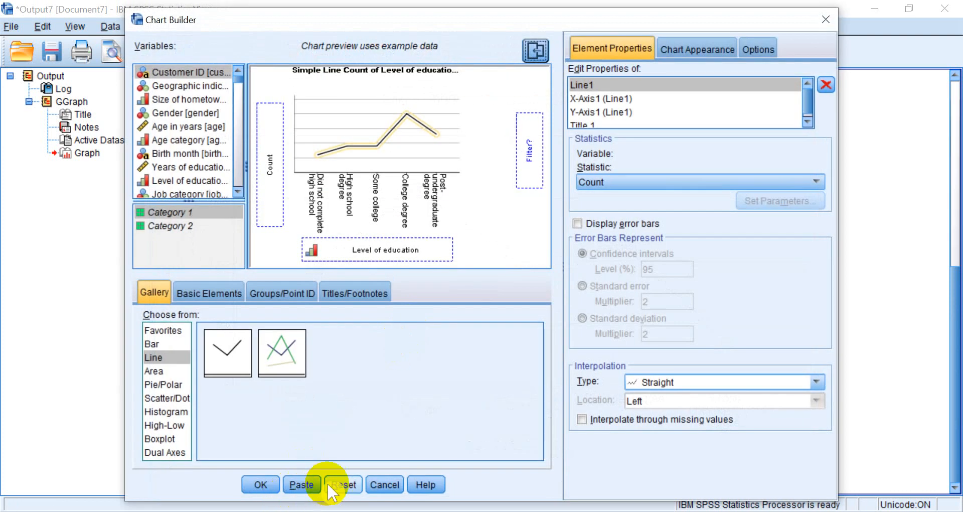
click(339, 484)
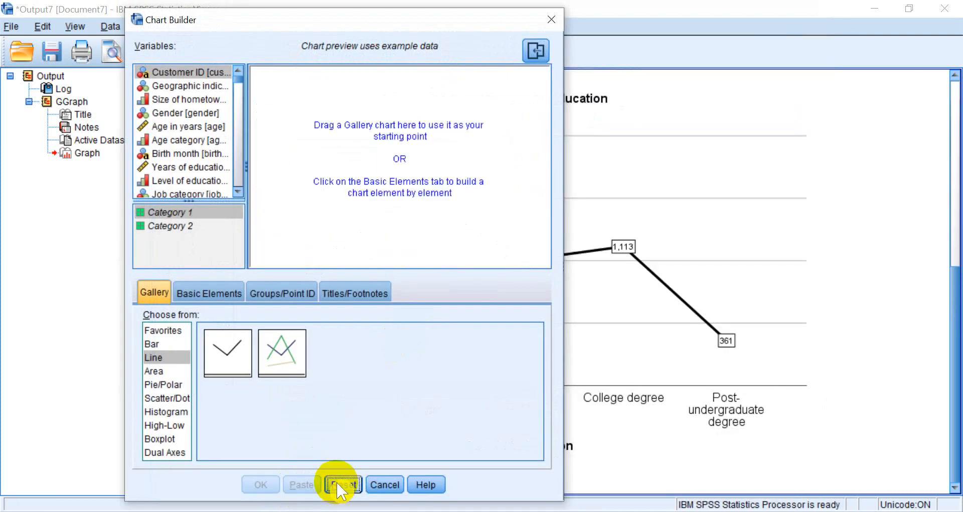
- Build a simple line chart with Years of education on the x-axis and generate it
drag(228, 354, 302, 248)
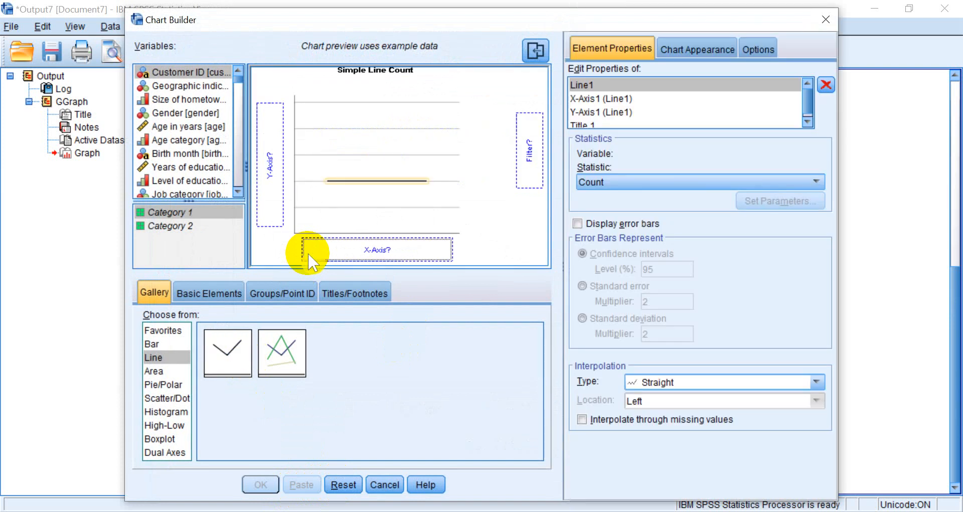
click(217, 170)
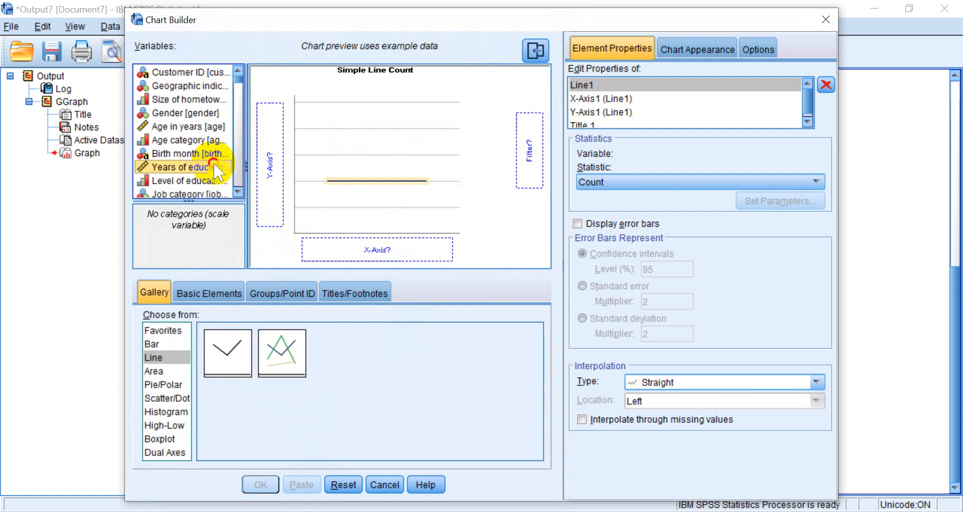
drag(217, 170, 354, 266)
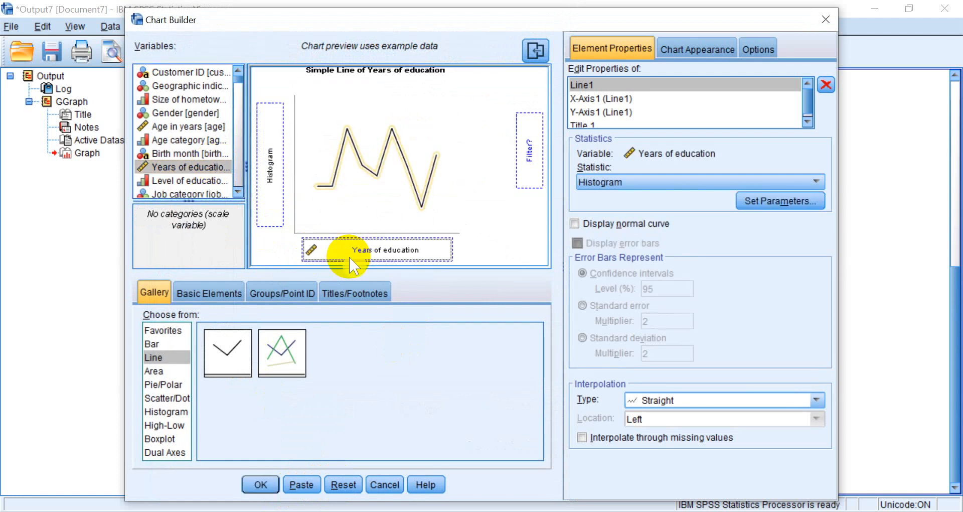
click(256, 484)
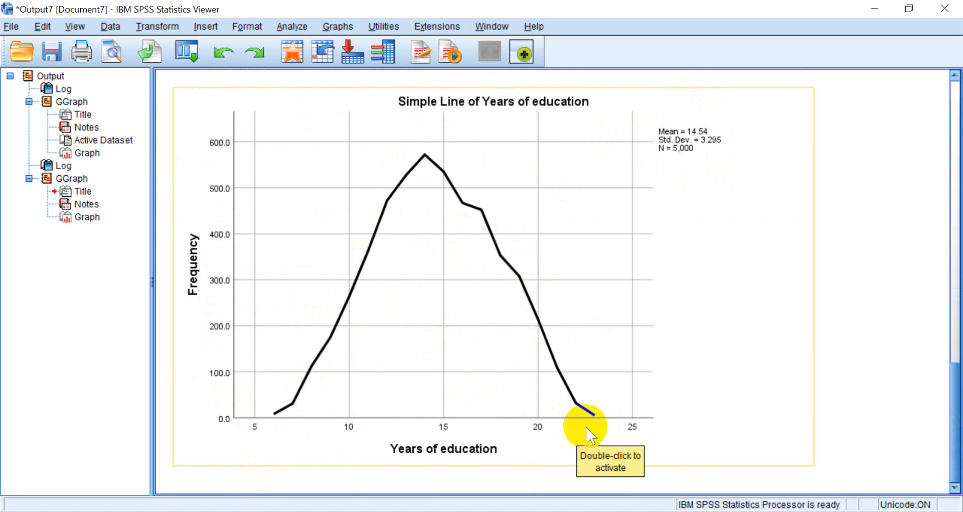
- Review the Years of education output, then bring up the Chart Builder again and reset its chart definition
scroll(598, 428, up, 10)
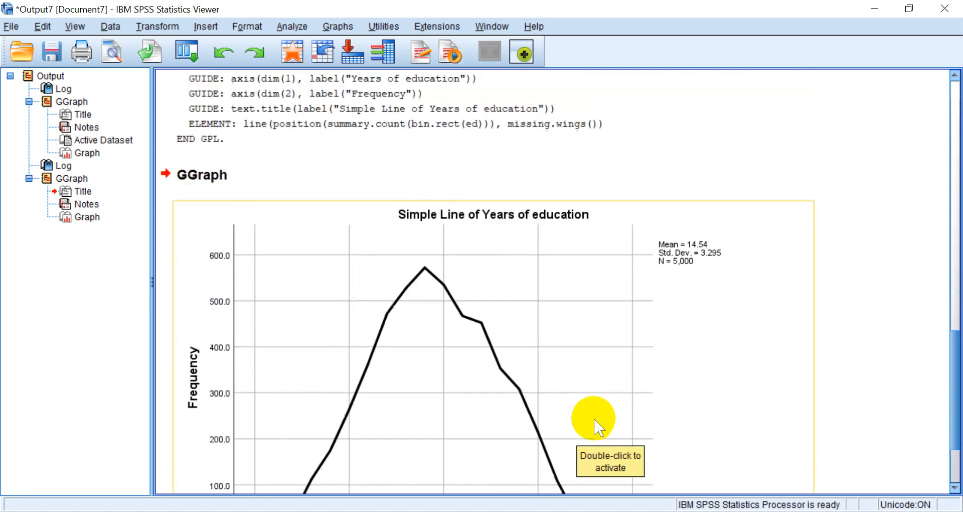
scroll(598, 427, down, 10)
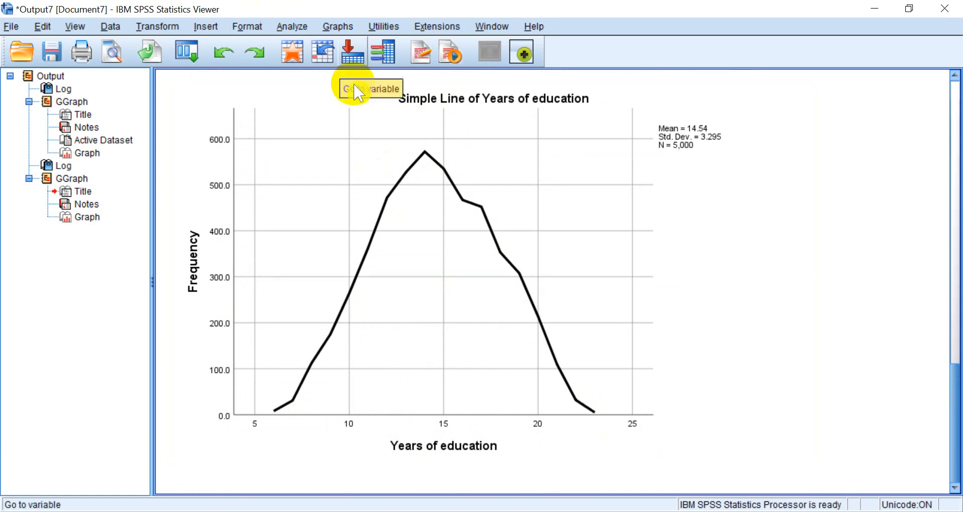
scroll(370, 112, up, 15)
scroll(369, 112, down, 15)
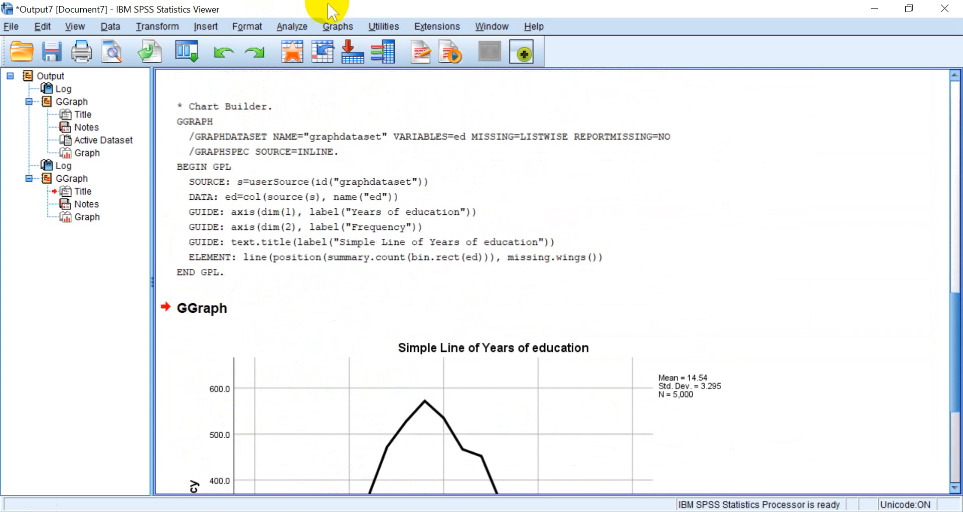
click(334, 29)
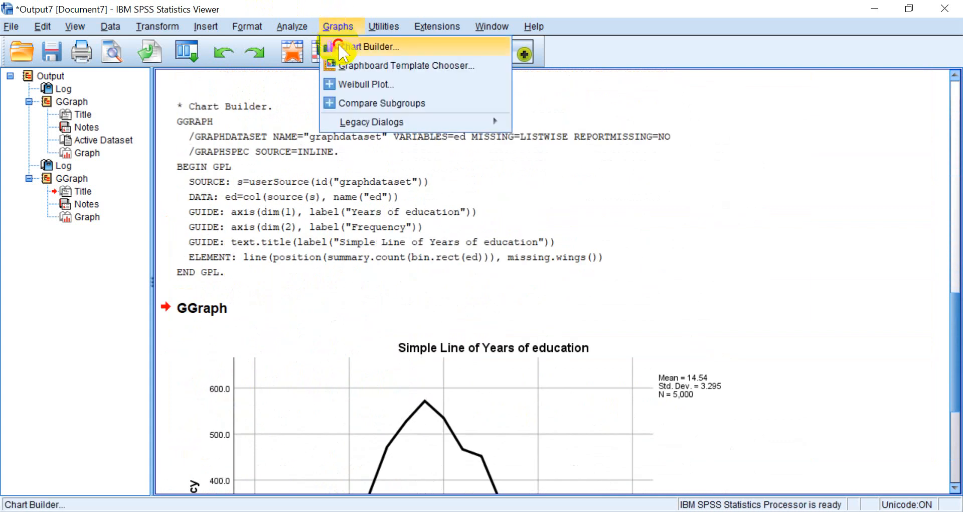
click(342, 46)
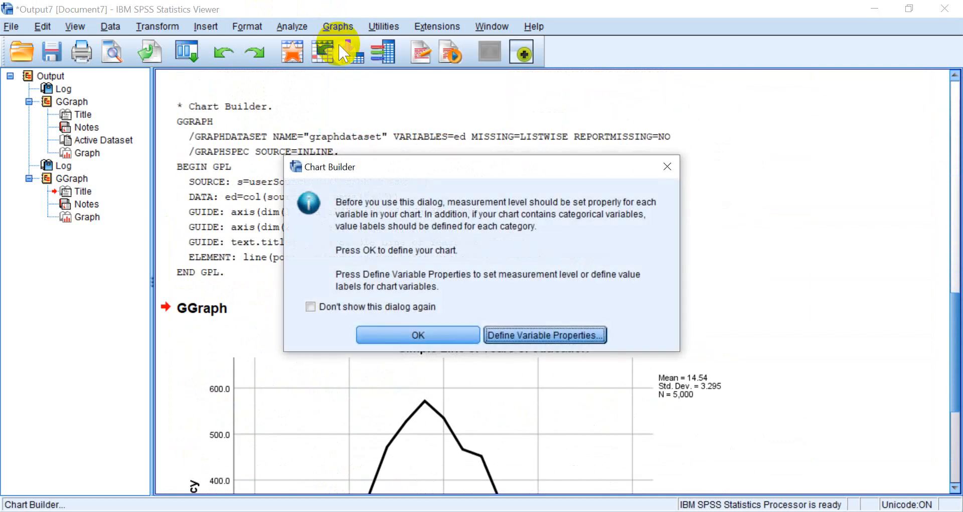
click(409, 335)
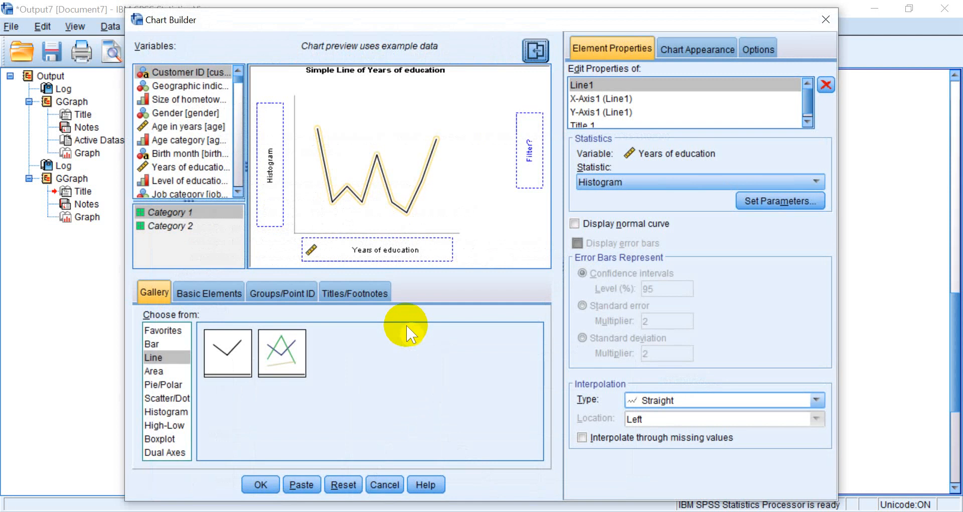
click(335, 482)
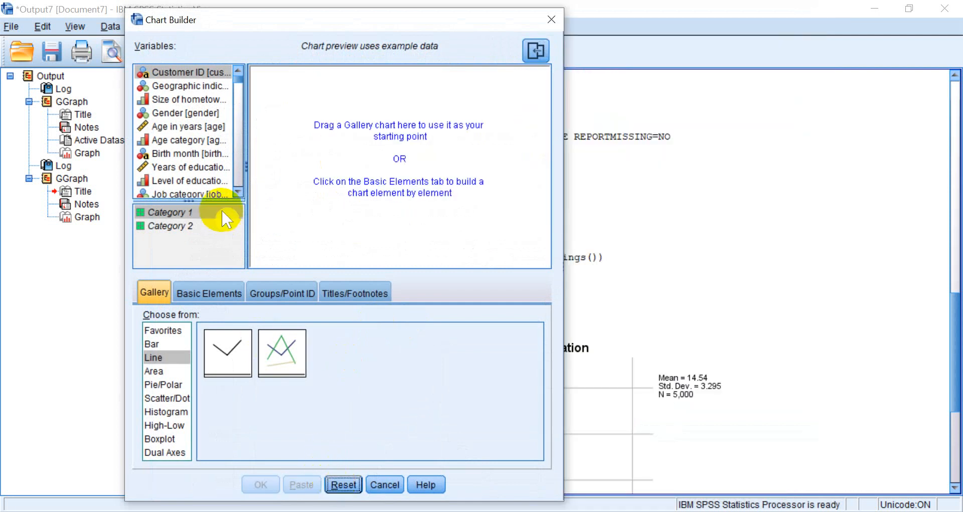
- Start a simple line chart in the Chart Builder with Years of education on the x-axis
click(238, 192)
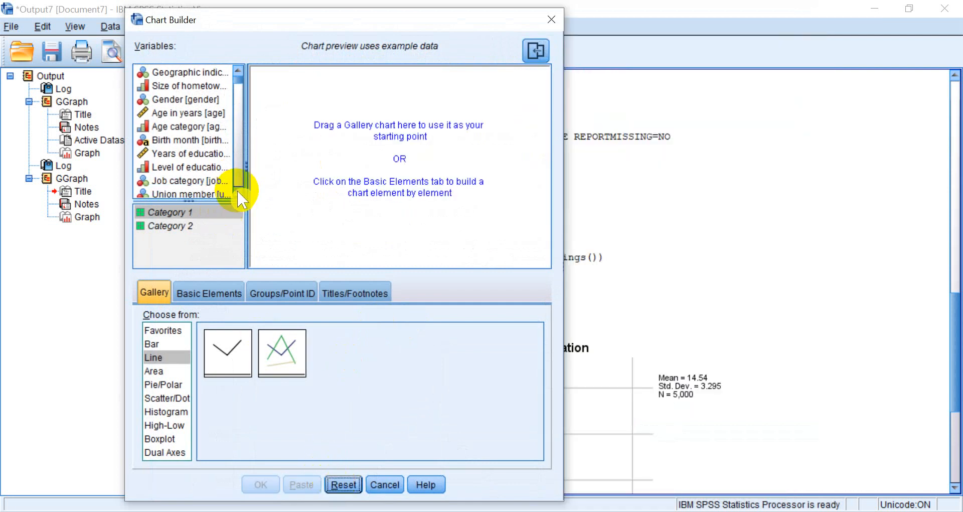
click(210, 167)
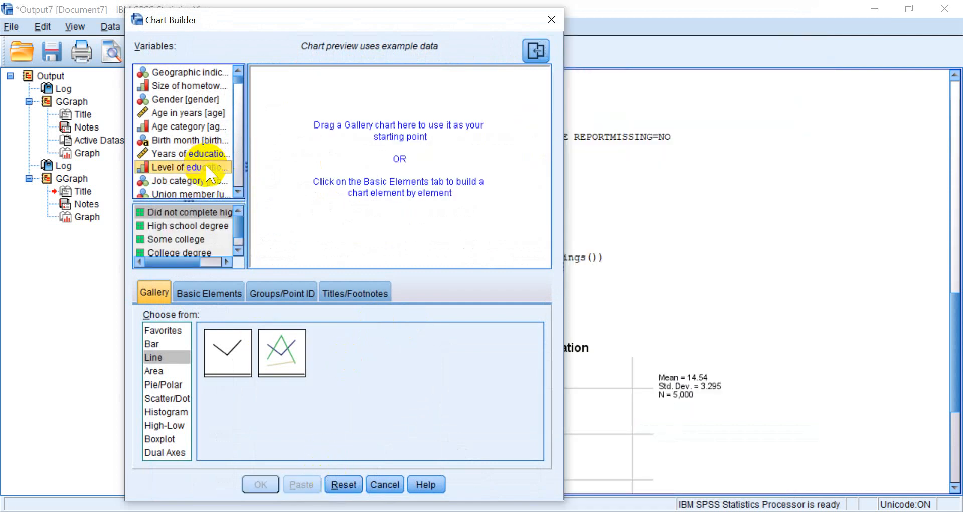
click(238, 192)
click(239, 192)
click(228, 347)
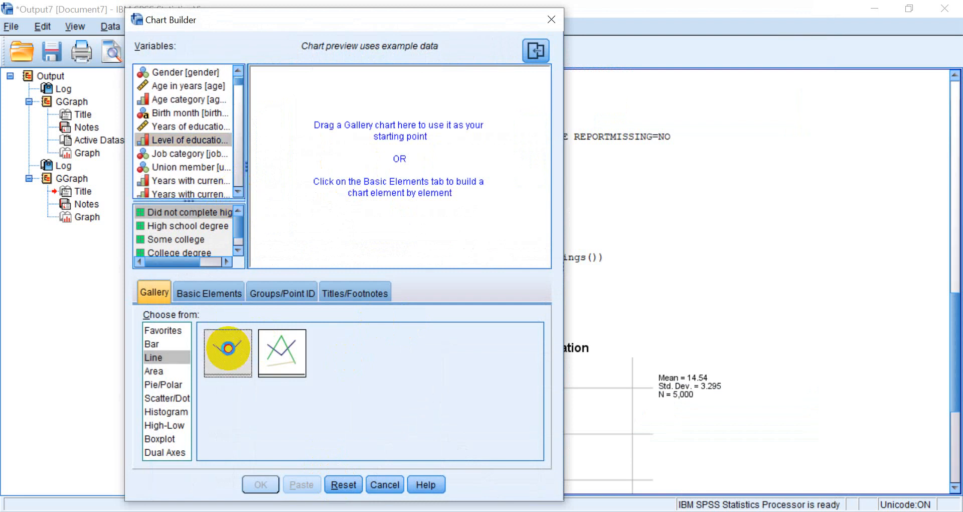
click(227, 347)
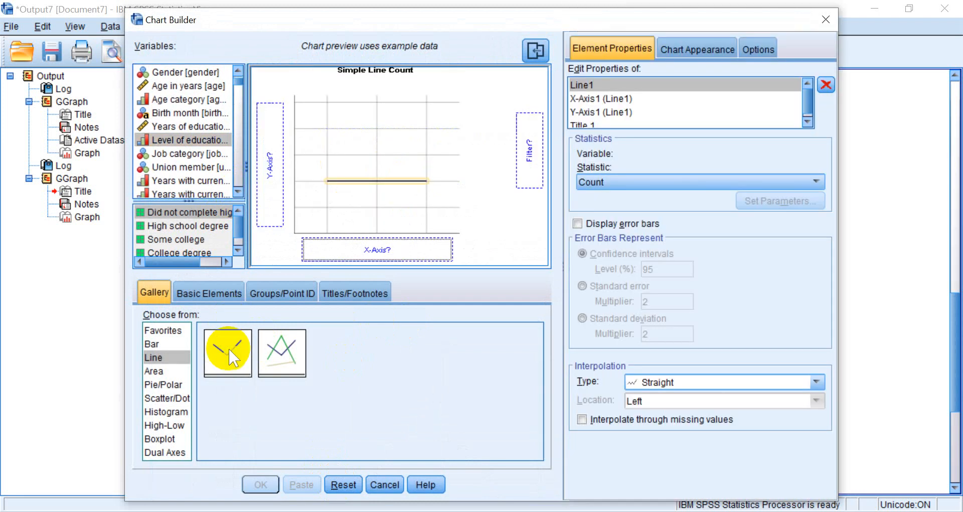
click(209, 130)
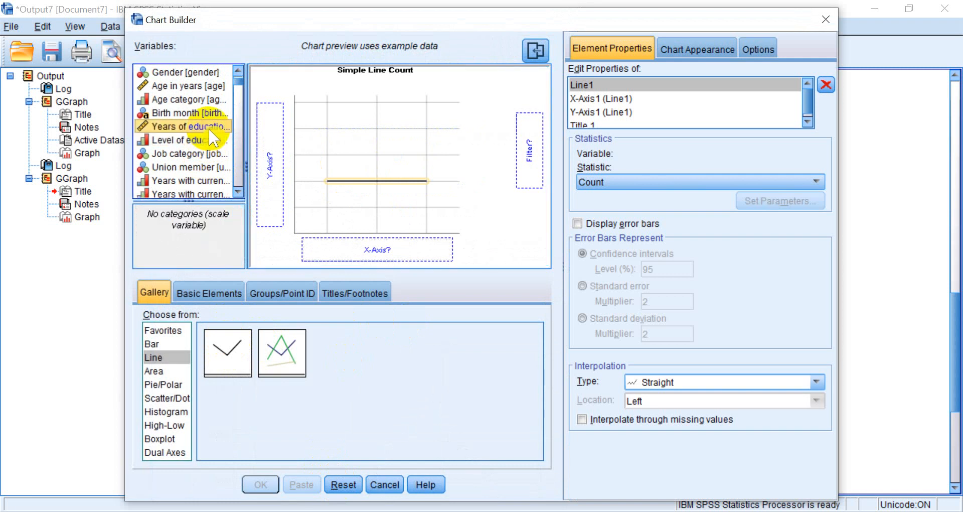
drag(210, 135, 344, 254)
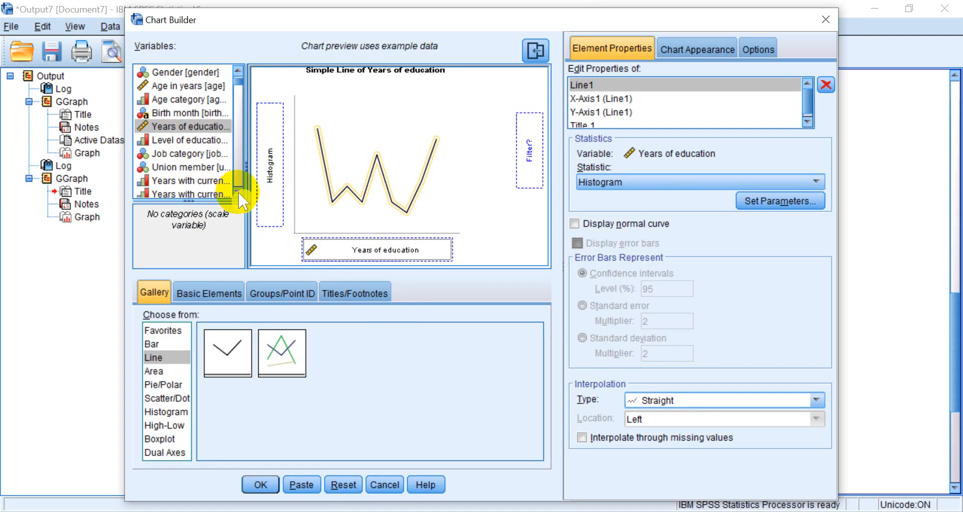
- Assign Household income in thousands to the y-axis and generate the line chart
scroll(240, 188, down, 2)
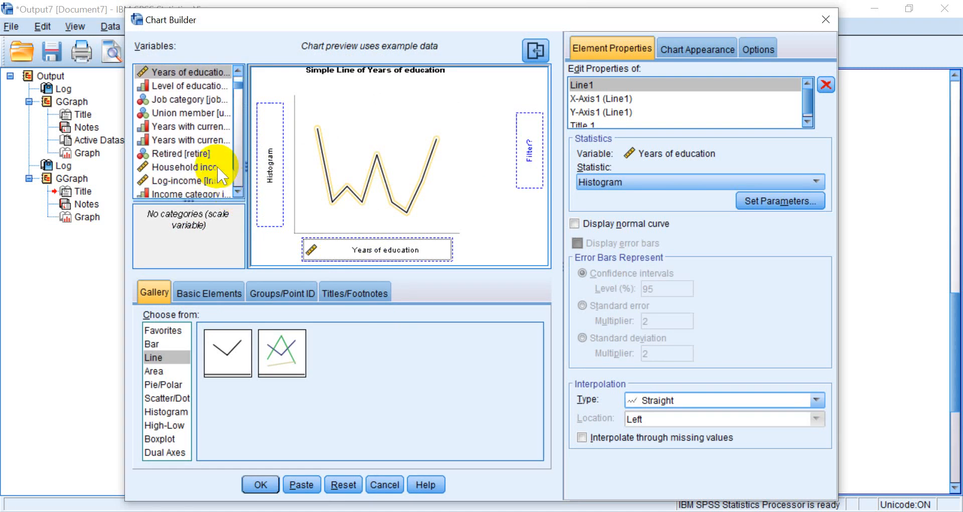
click(218, 167)
drag(219, 168, 266, 176)
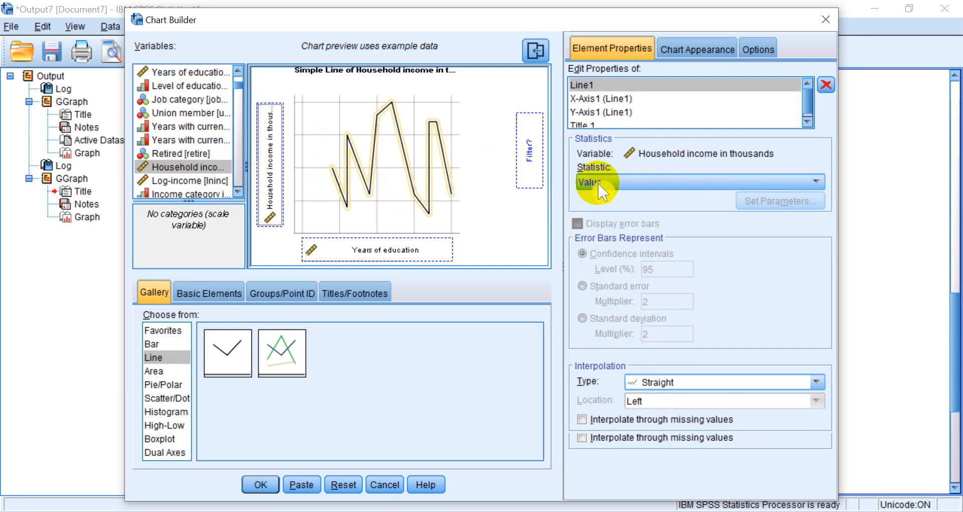
click(254, 484)
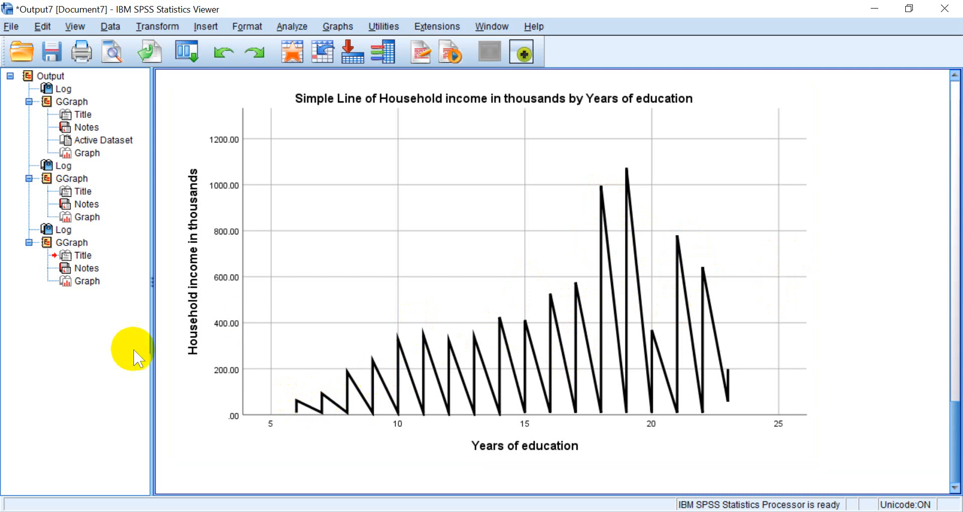
- Reopen the Chart Builder, change the household income statistic to Mean, and generate the revised line chart
click(289, 28)
click(338, 26)
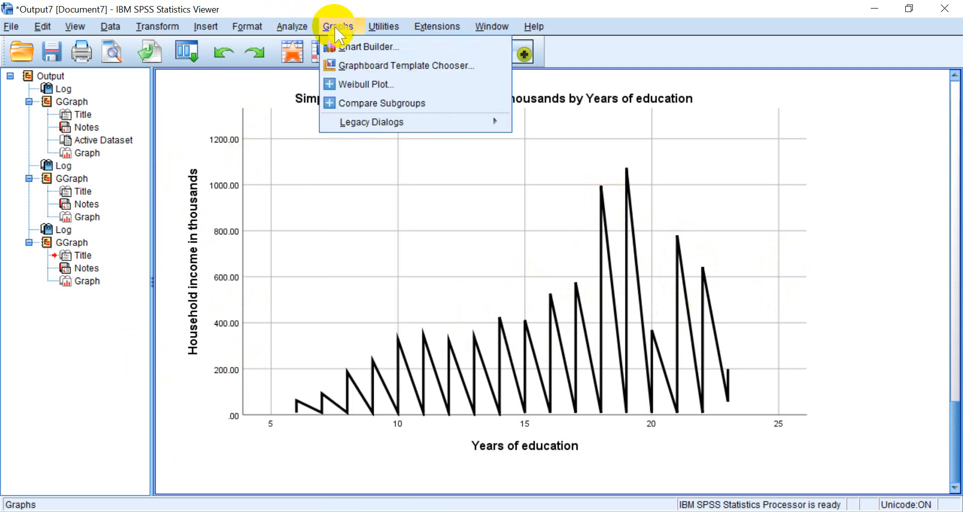
click(344, 44)
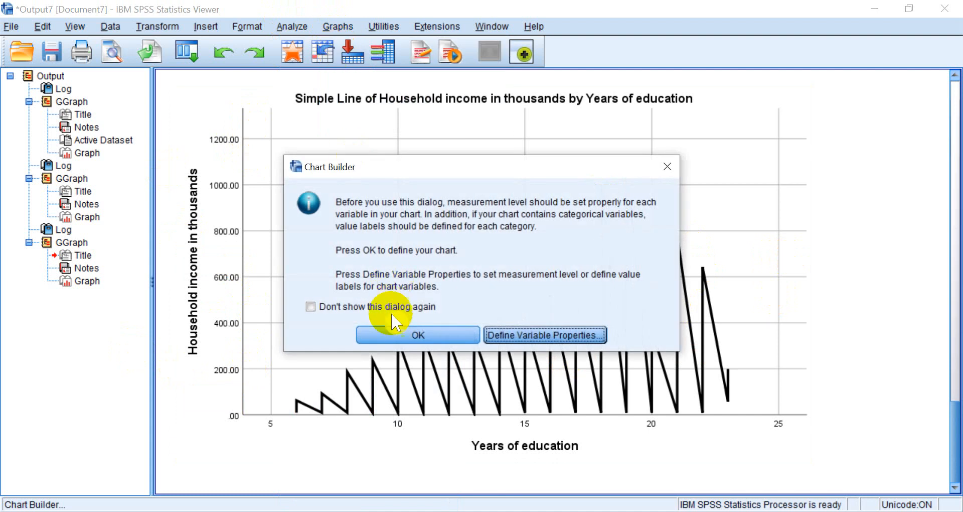
click(387, 331)
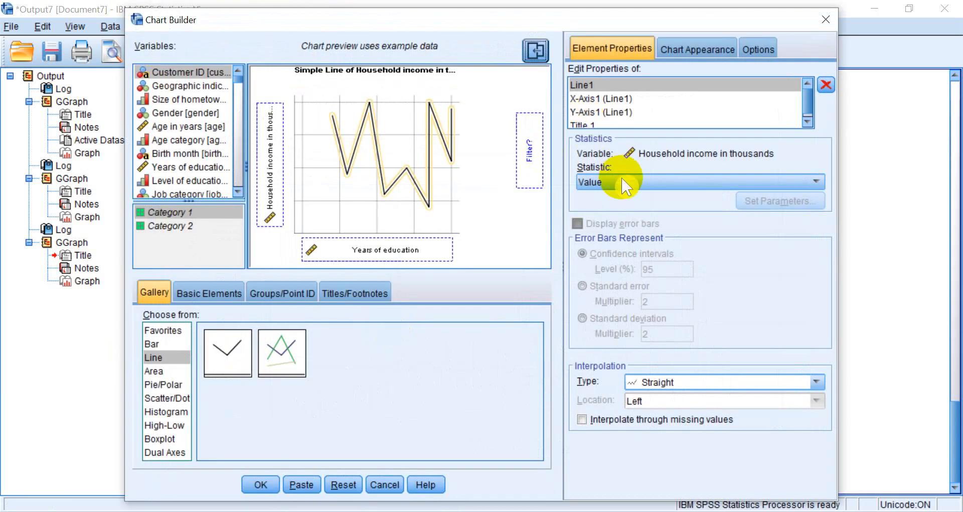
click(623, 185)
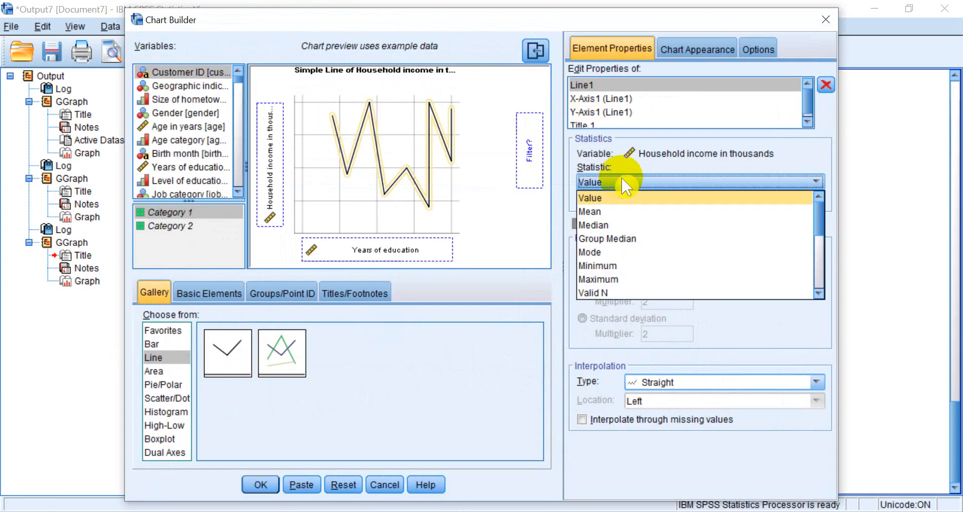
click(620, 212)
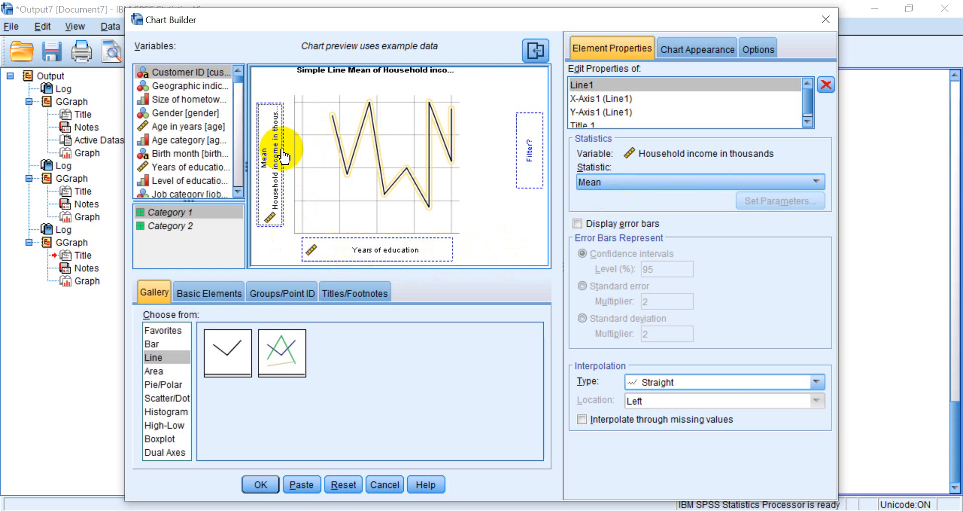
click(266, 490)
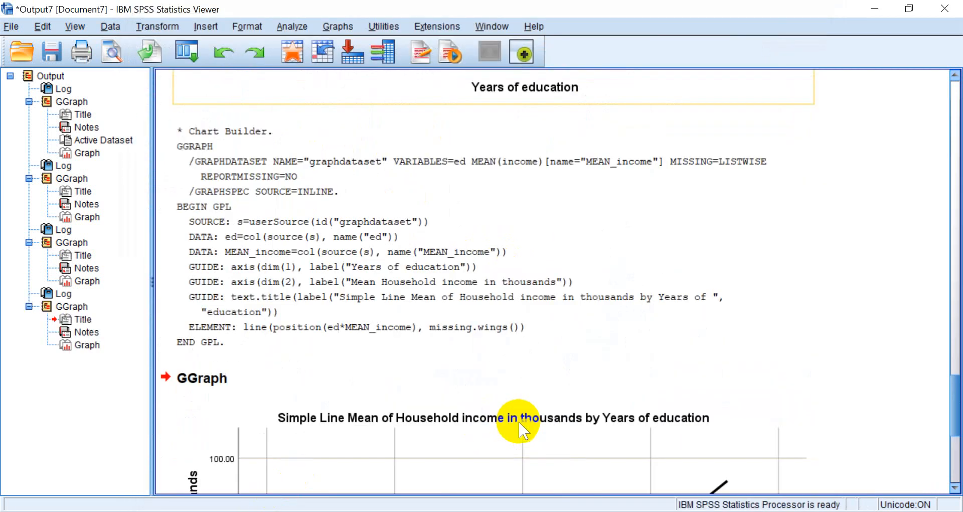
scroll(522, 429, down, 5)
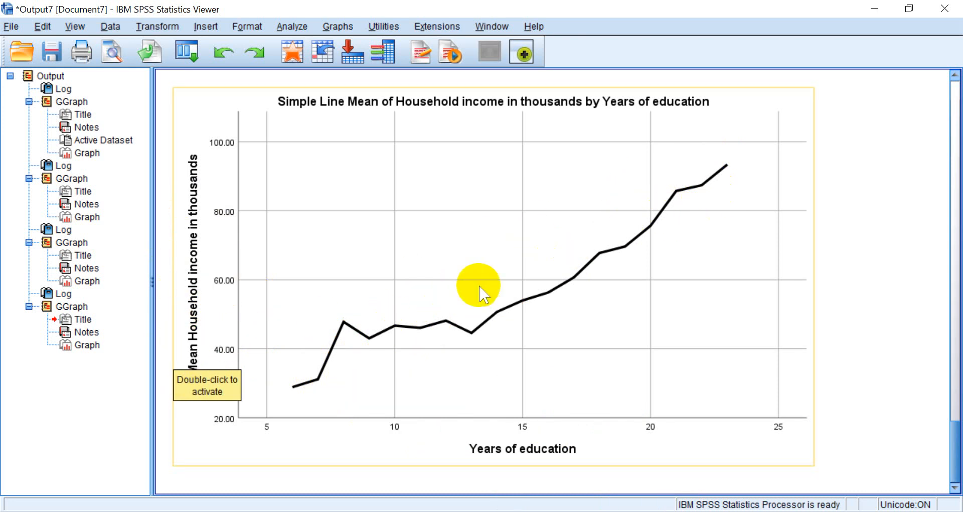
scroll(635, 232, down, 1)
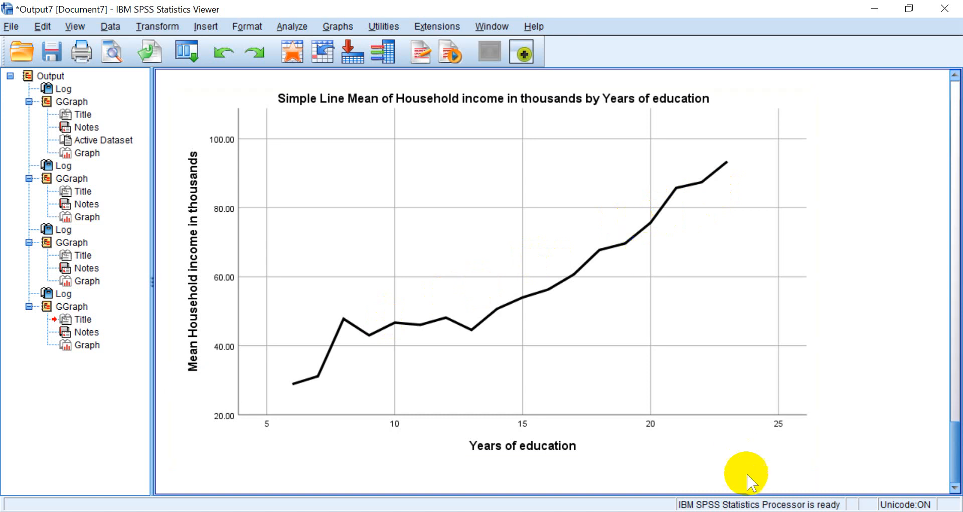
- Consult the Simple Line Graph slide in PowerPoint, and switch to the customer_dbase.sav Data Editor in SPSS
click(692, 511)
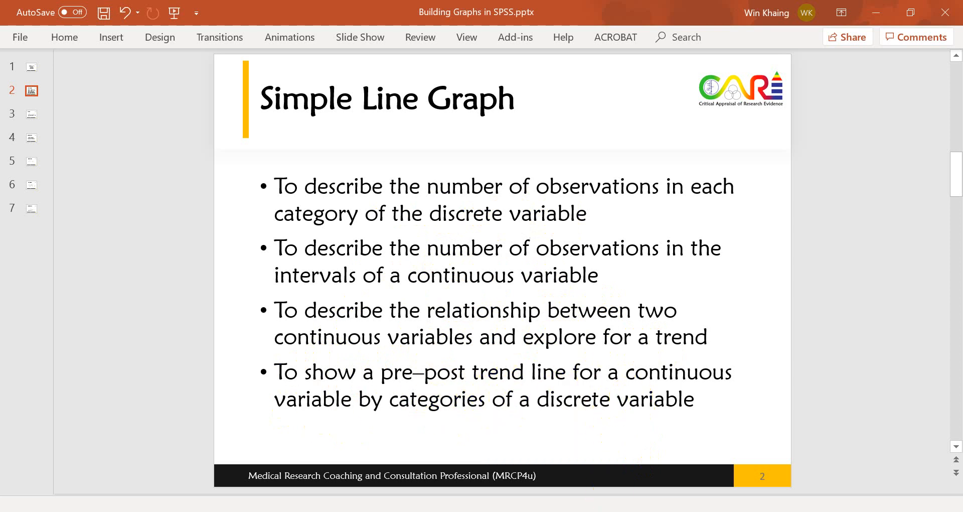
mouse_move(589, 511)
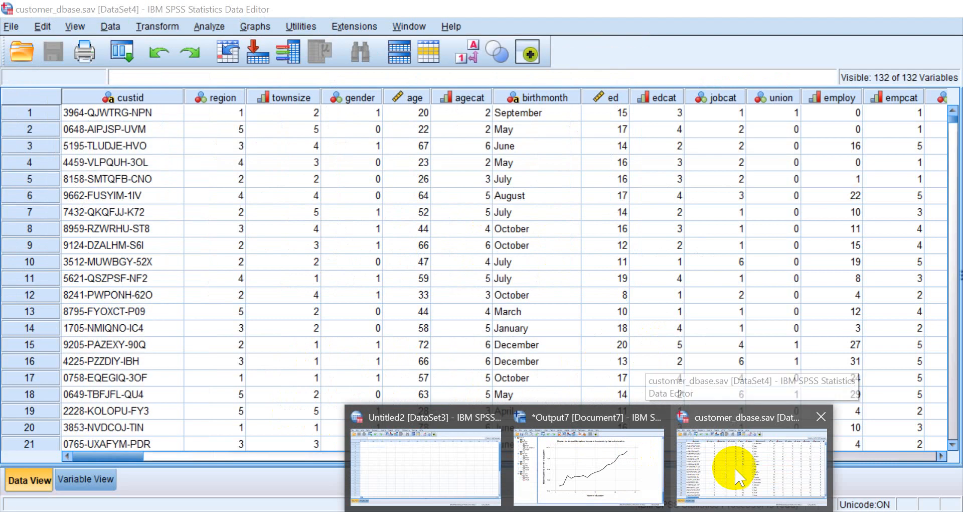
click(740, 476)
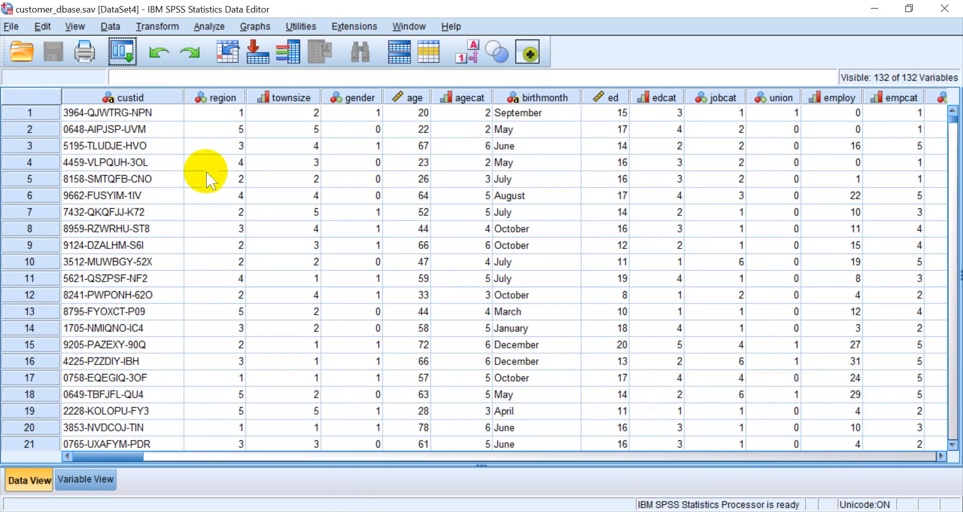
click(20, 53)
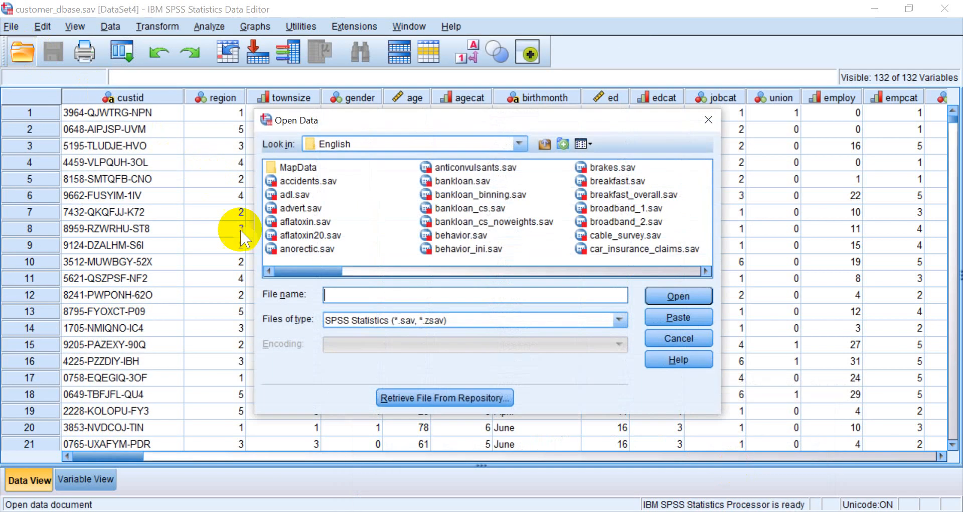
click(462, 248)
text(catalog.sav)
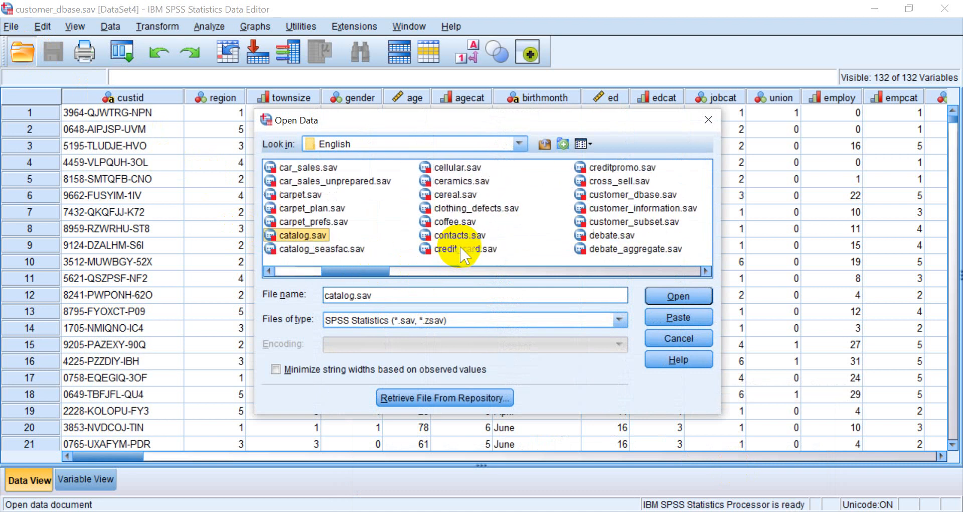
key(Right)
key(Right)
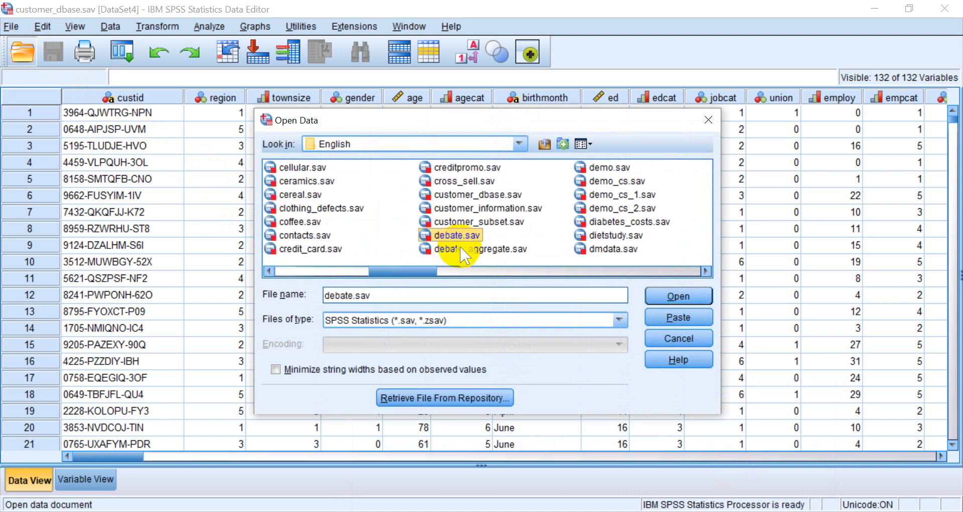
key(Right)
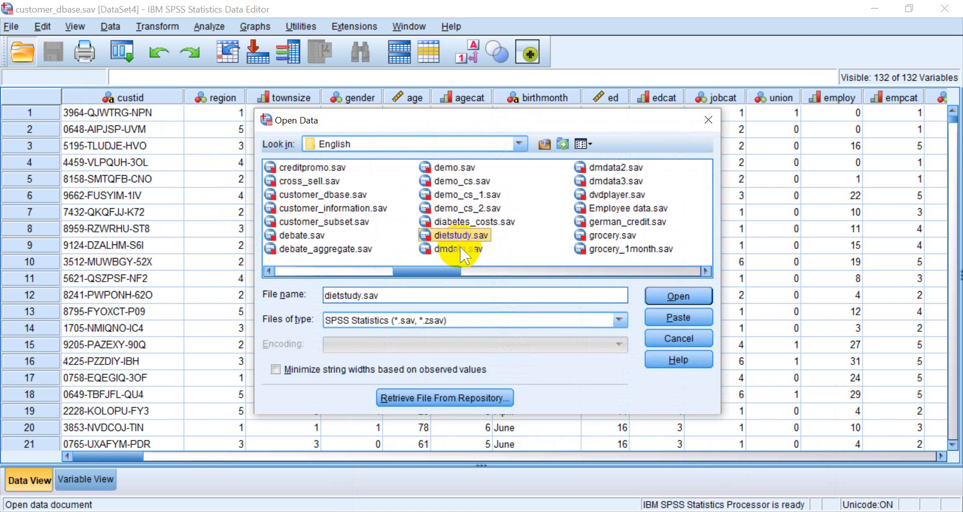
key(Left)
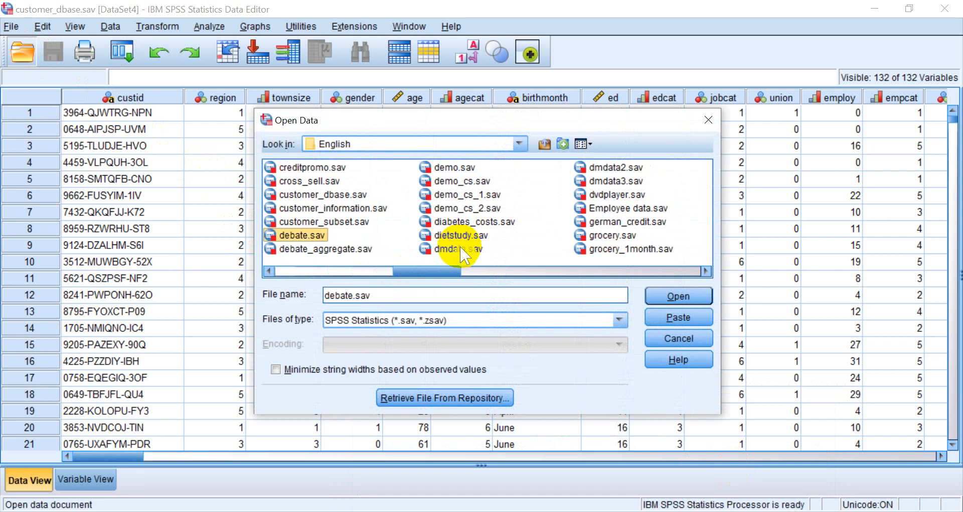
key(Left)
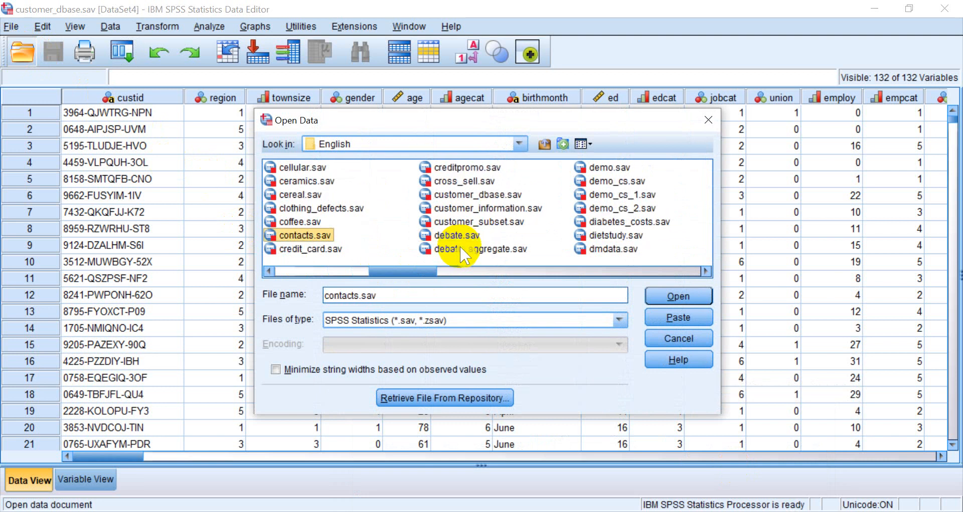
key(Left)
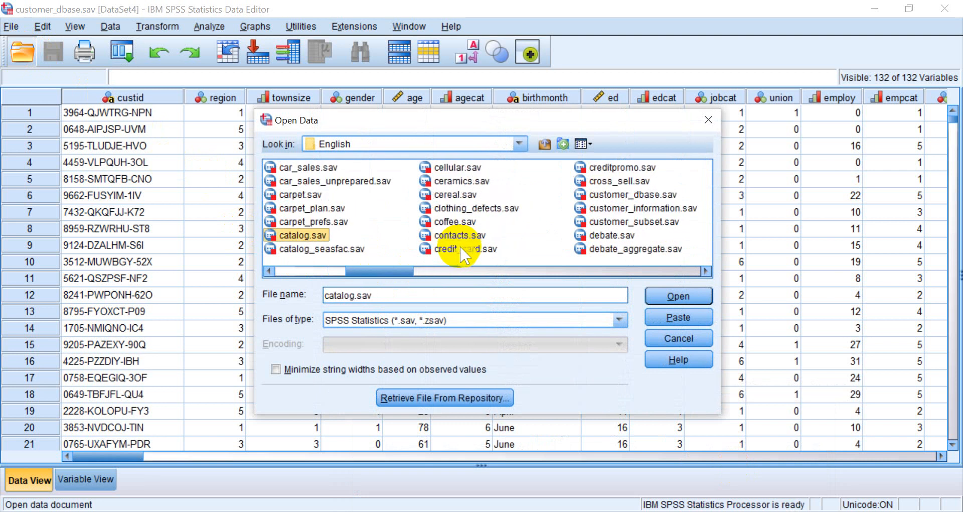
key(Left)
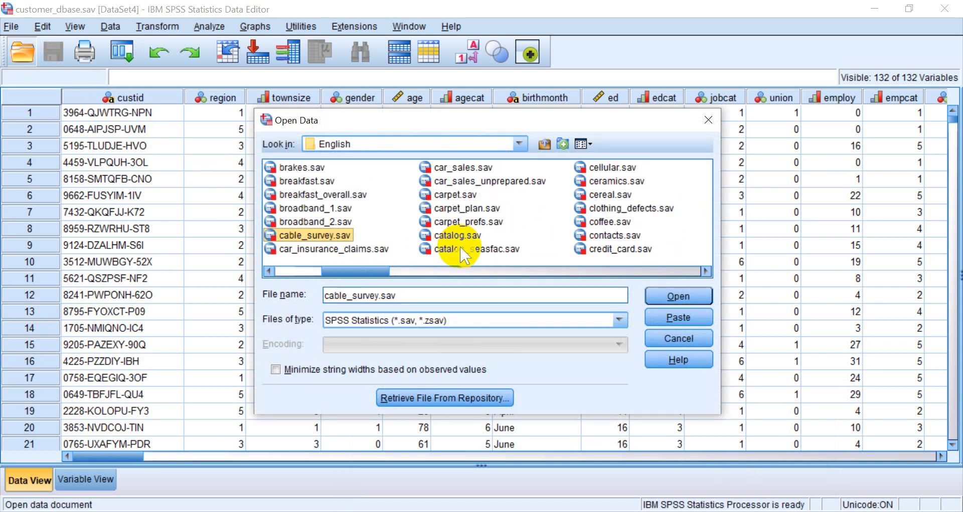
click(688, 335)
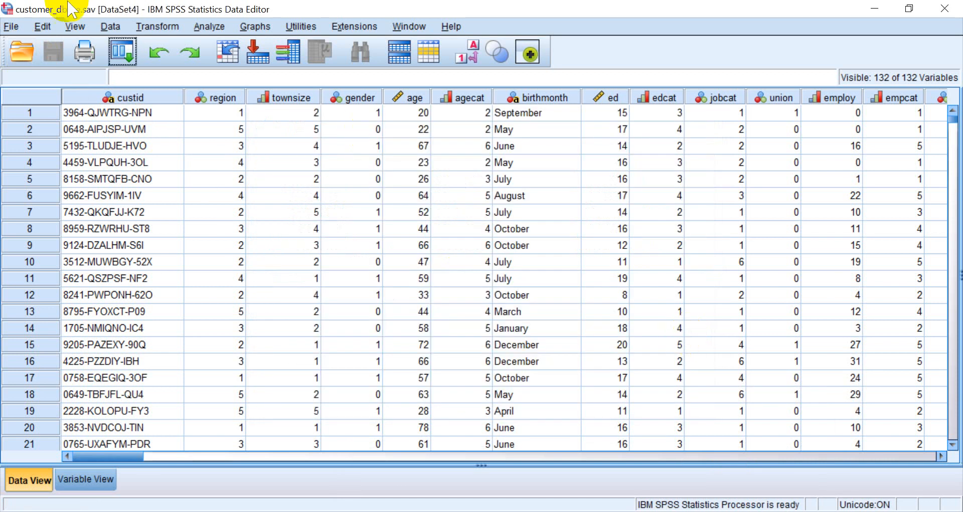
click(13, 28)
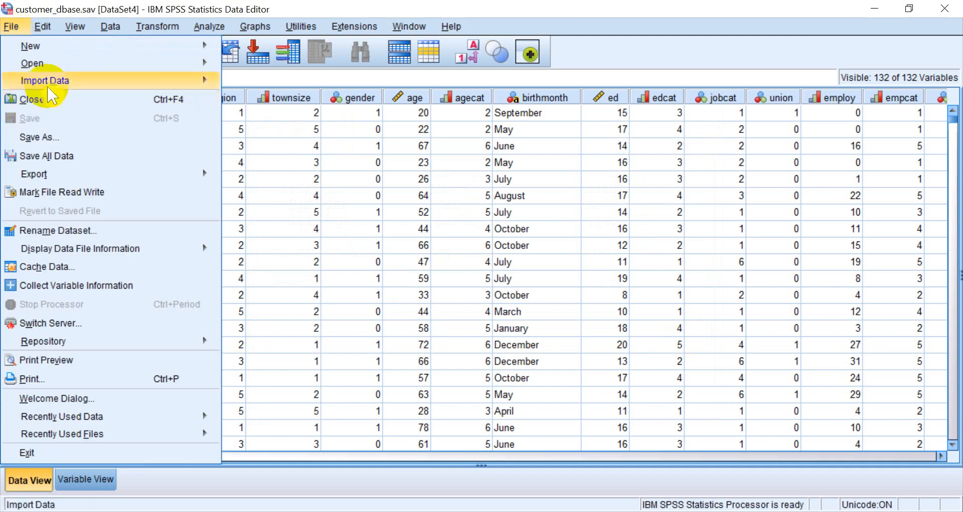
mouse_move(58, 84)
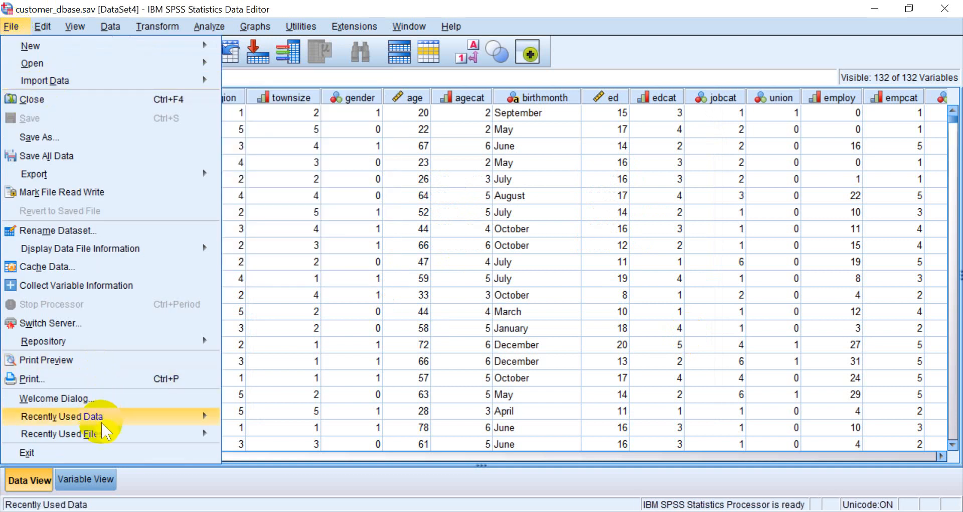
mouse_move(107, 420)
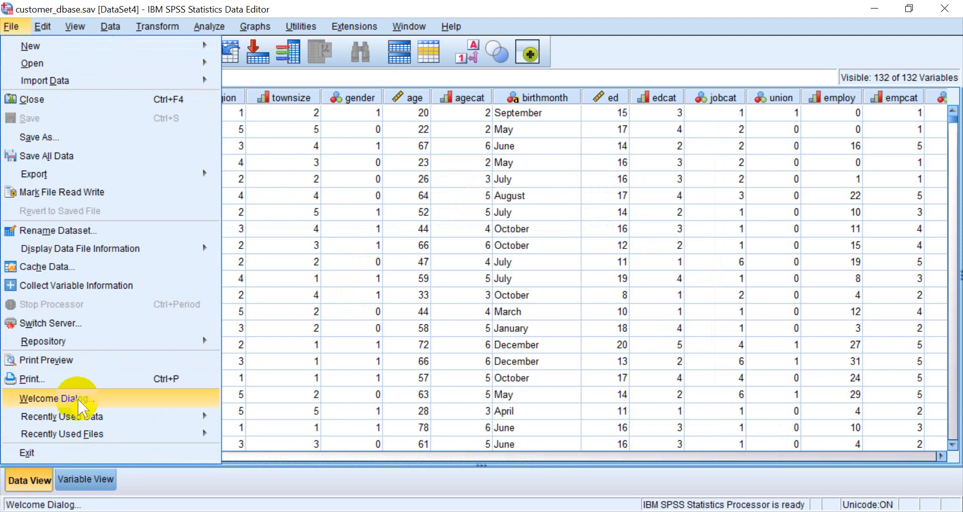
mouse_move(23, 65)
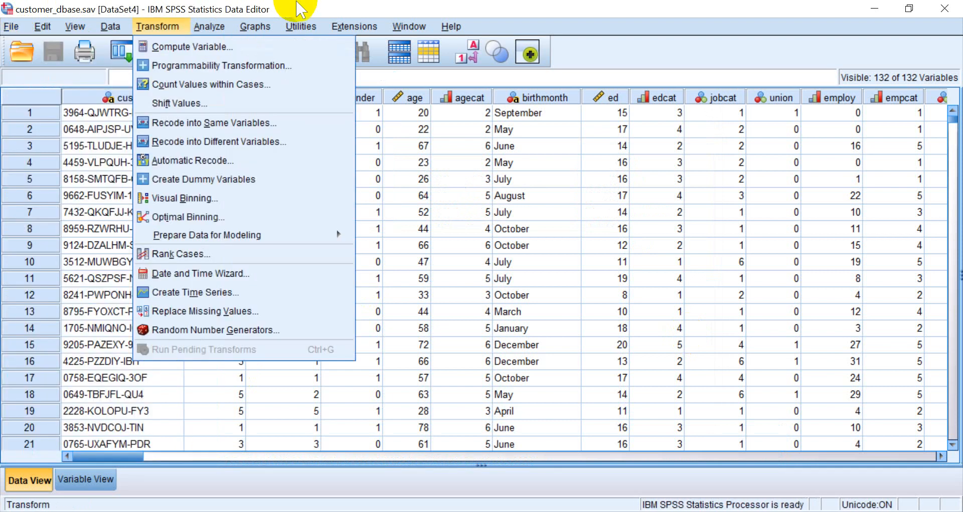
click(295, 3)
- Open the sample dataset catalog_seasfac.sav from the English samples folder
click(23, 52)
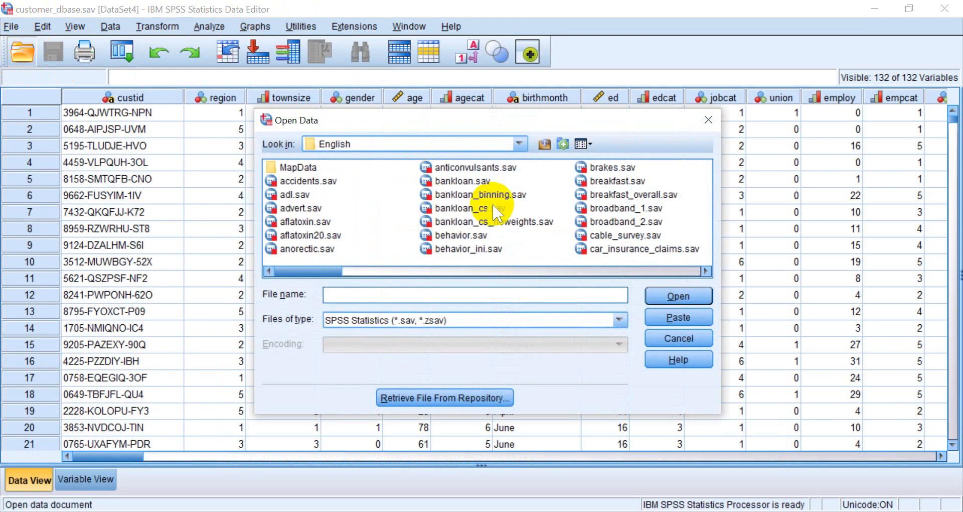
click(499, 206)
key(c)
key(a)
key(t)
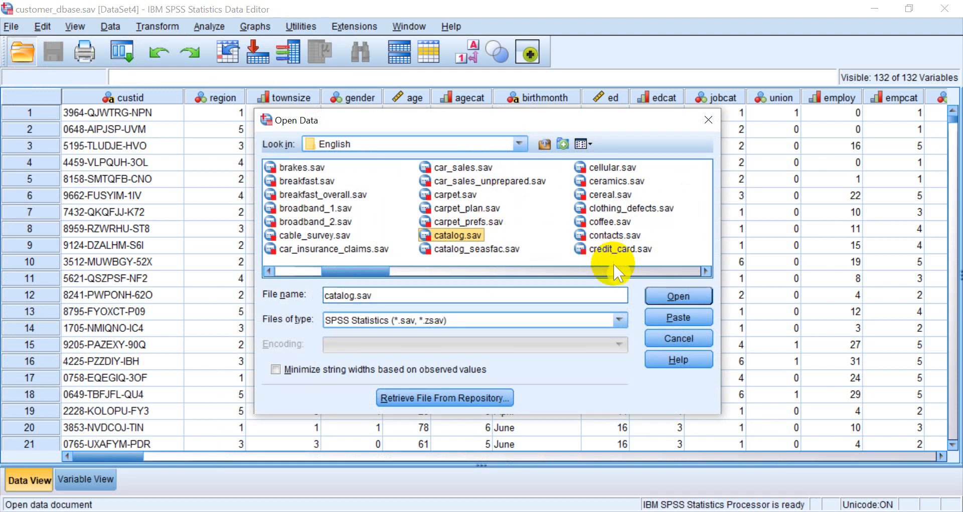
key(Down)
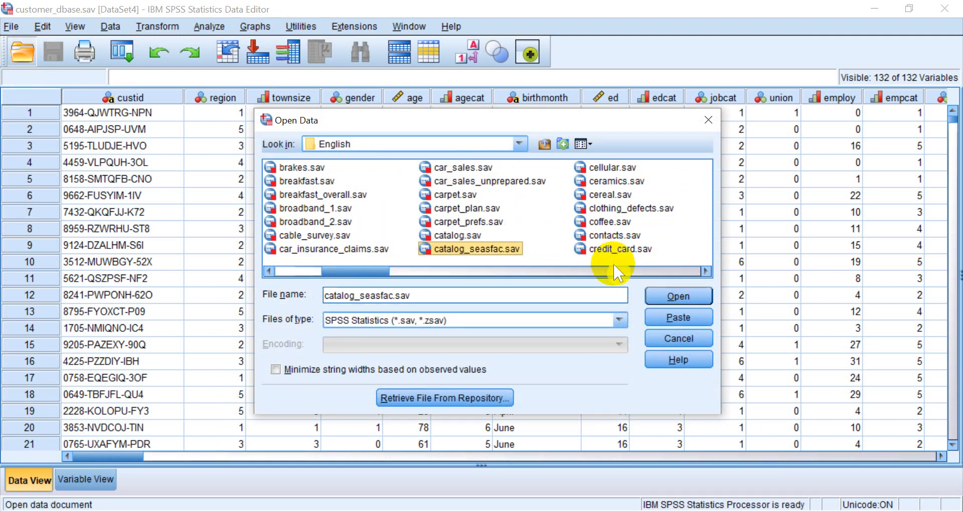
double_click(503, 249)
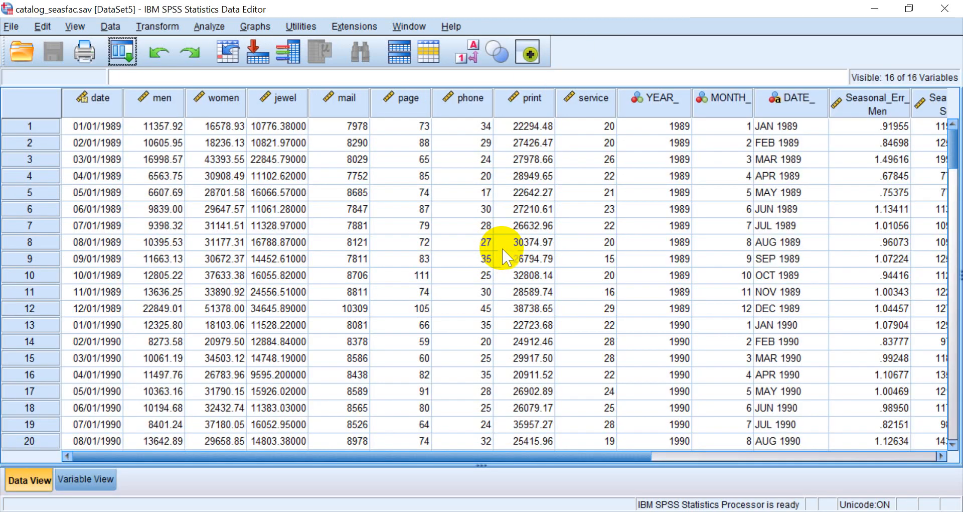
- Examine the YEAR_, MONTH_, DATE_ and jewel columns in the dataset as candidate chart variables
click(726, 112)
click(669, 103)
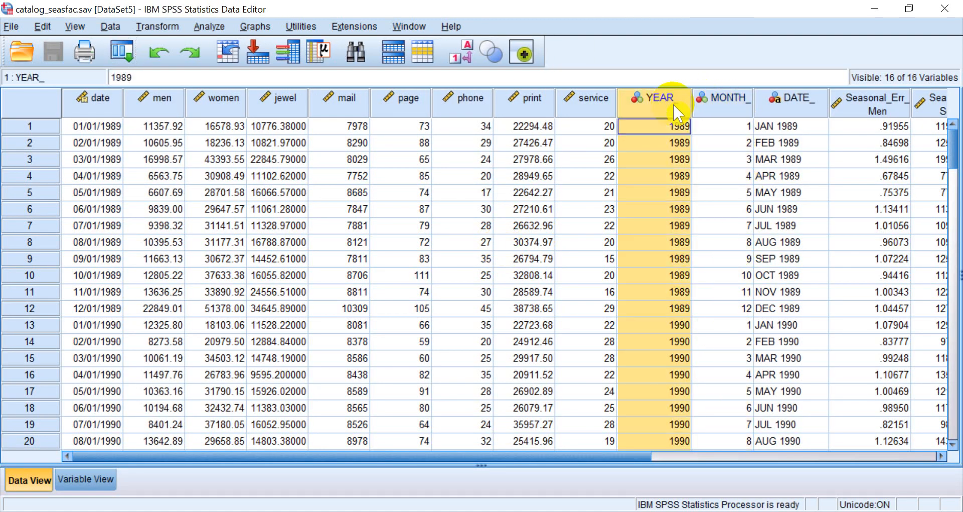
click(795, 106)
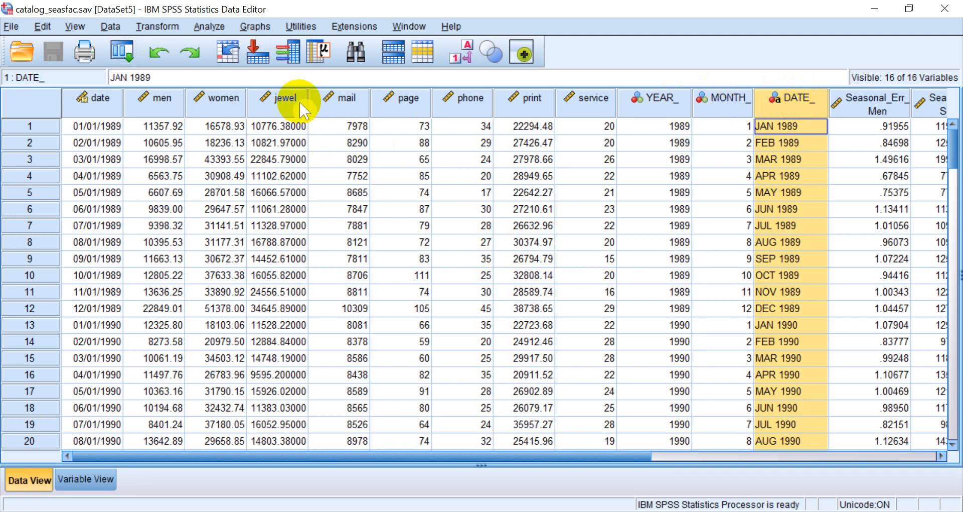
click(723, 111)
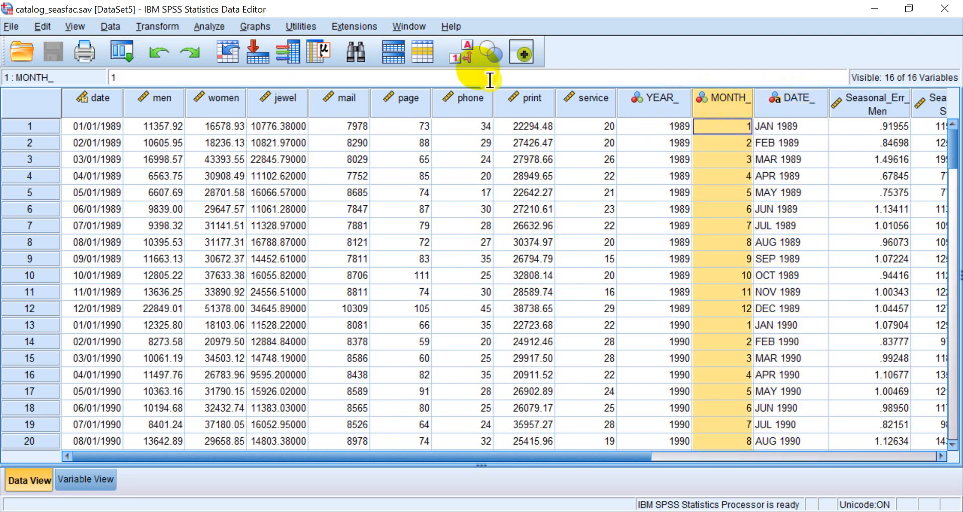
click(278, 105)
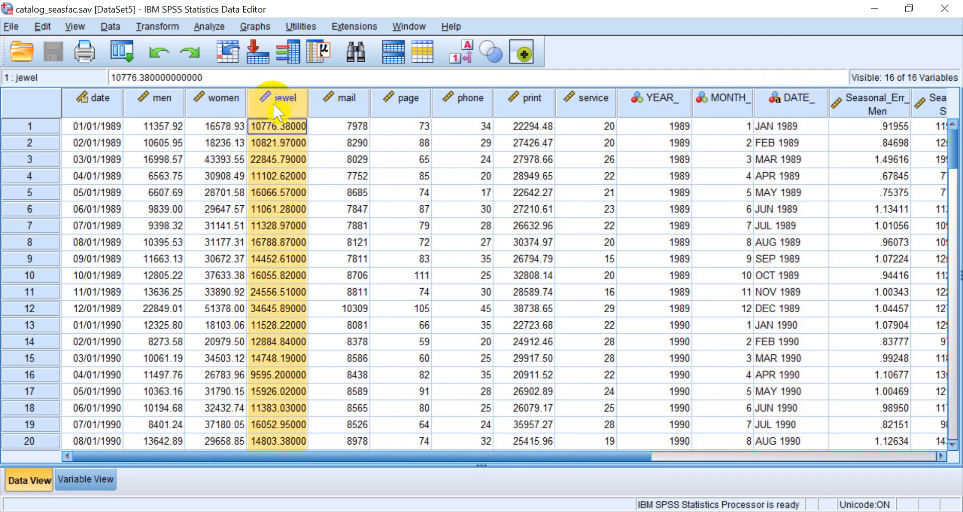
click(250, 29)
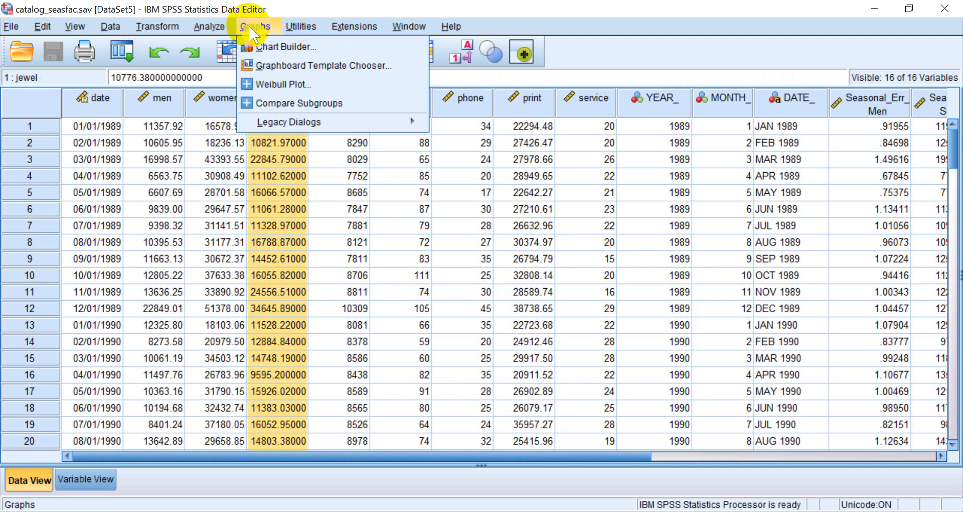
click(738, 111)
click(276, 108)
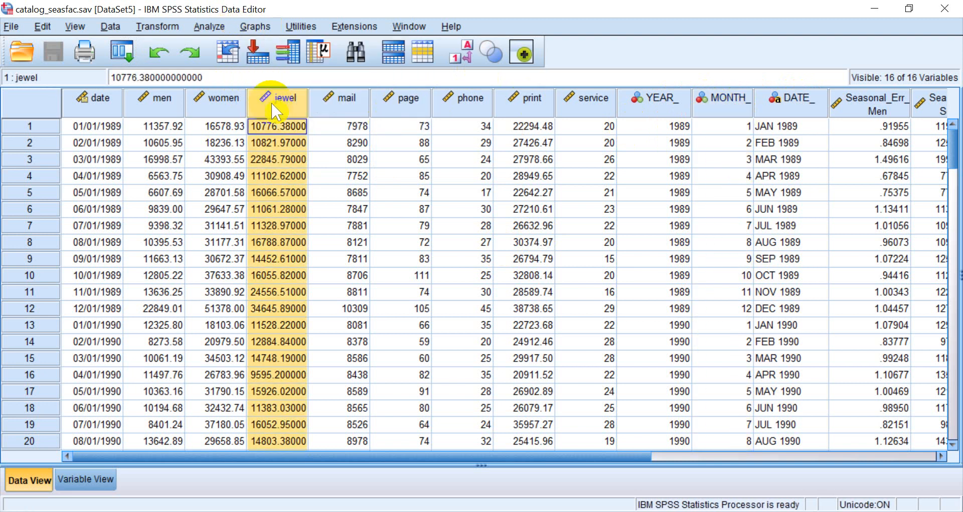
- Start a simple line chart in the Chart Builder with MONTH, period 12 on the x-axis
click(260, 27)
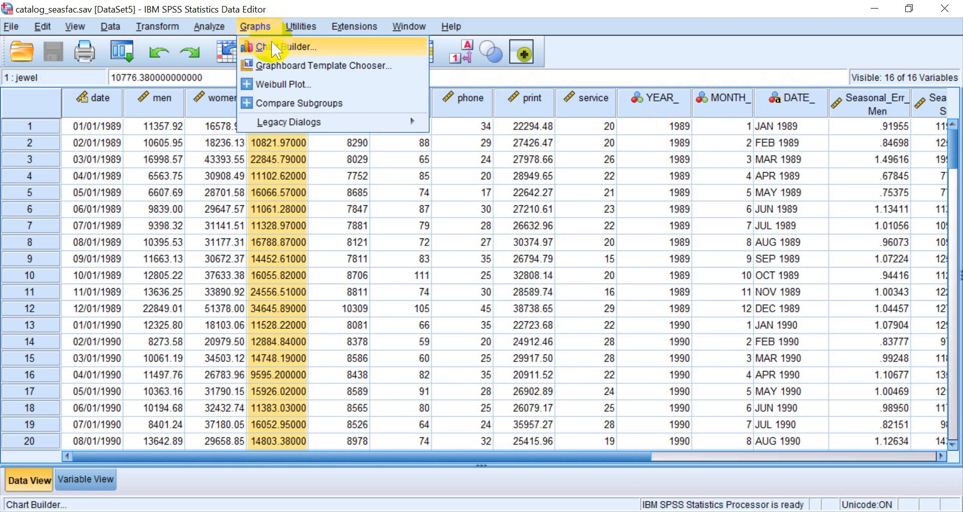
click(271, 41)
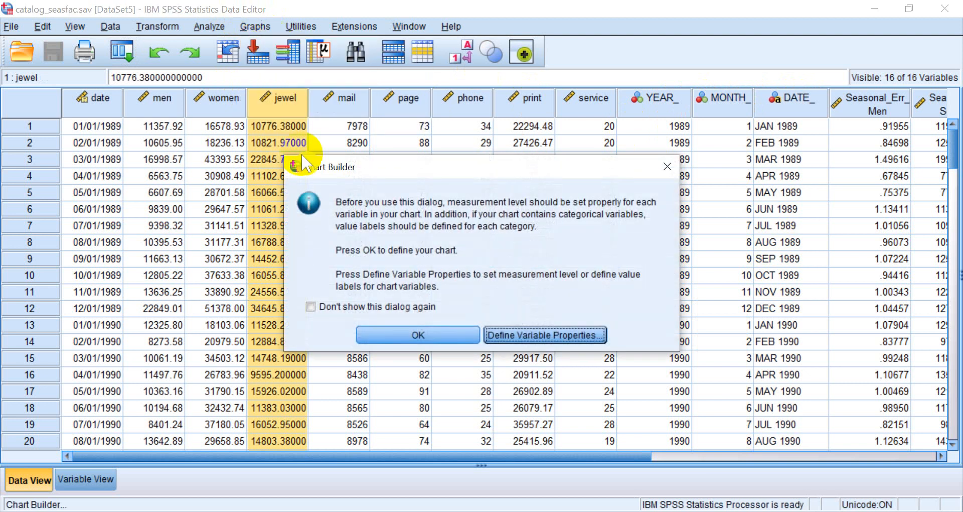
click(379, 339)
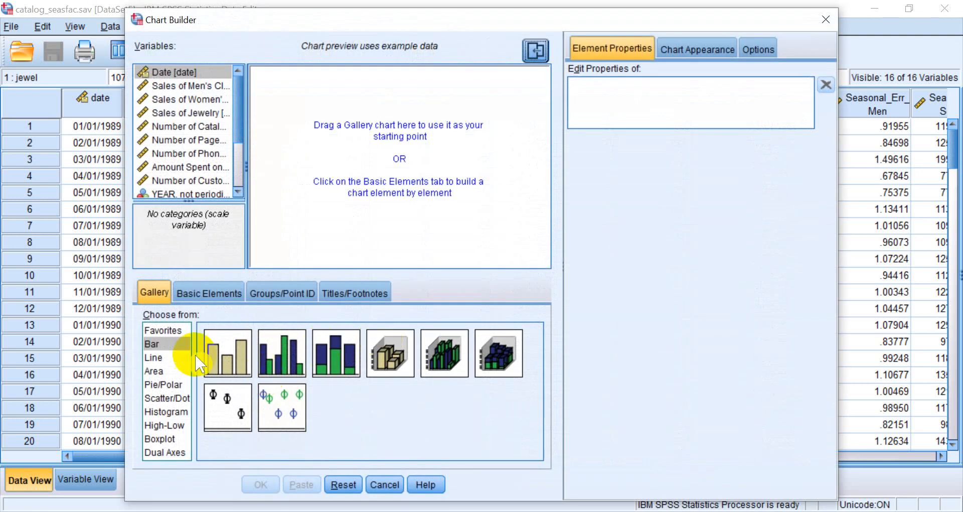
click(156, 357)
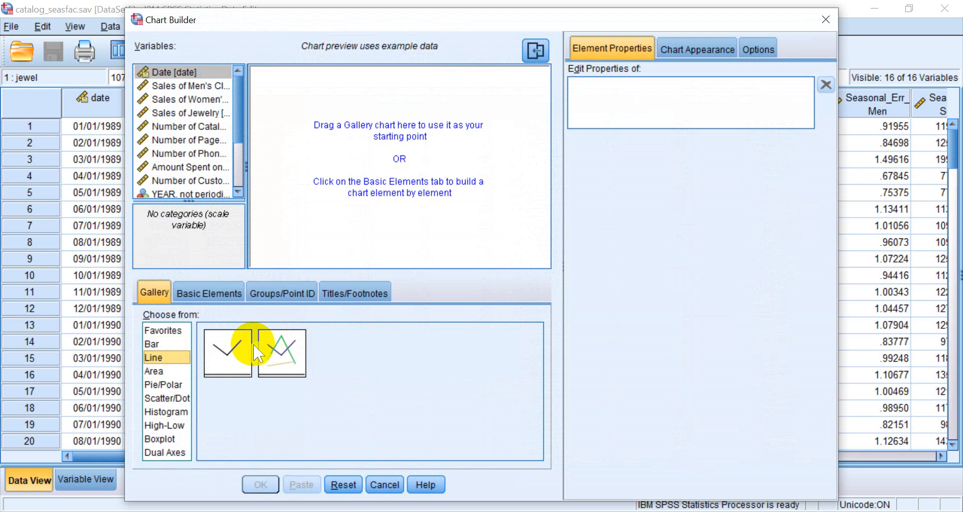
double_click(241, 361)
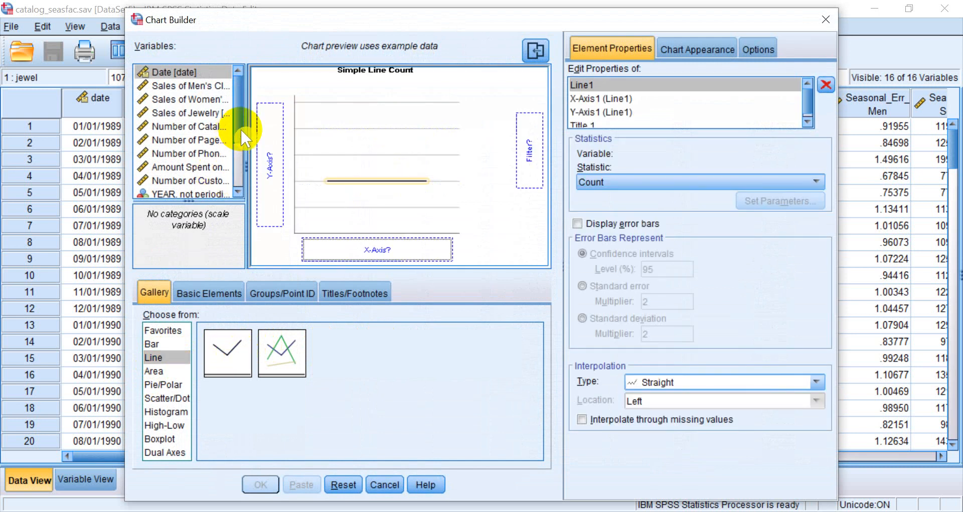
drag(240, 128, 310, 252)
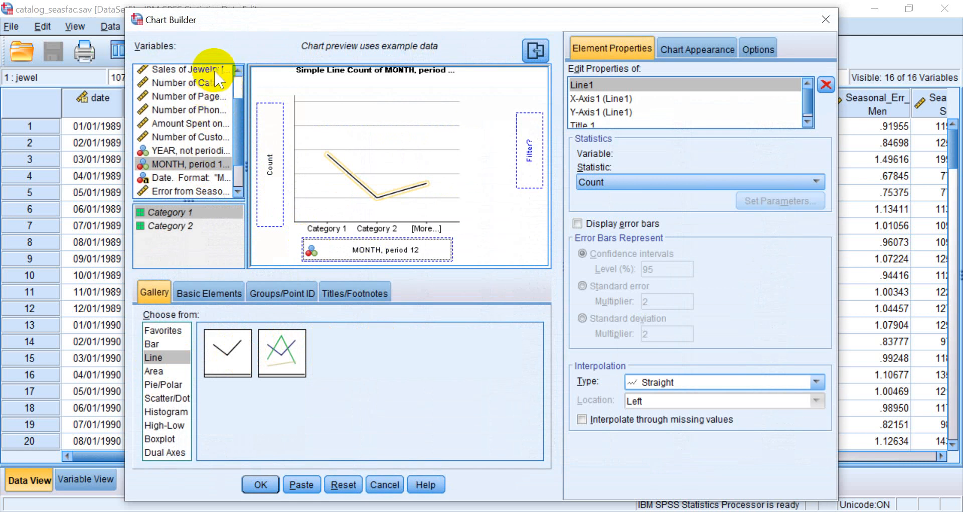
- Assign Sales of Jewelry to the y-axis, generate the line chart and bring it into view in the output
drag(216, 70, 258, 129)
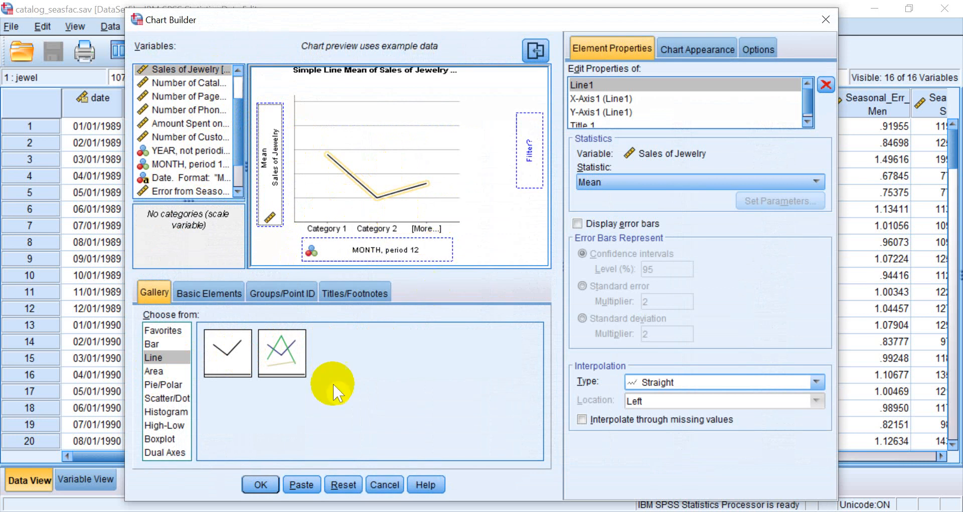
click(261, 485)
scroll(525, 426, down, 10)
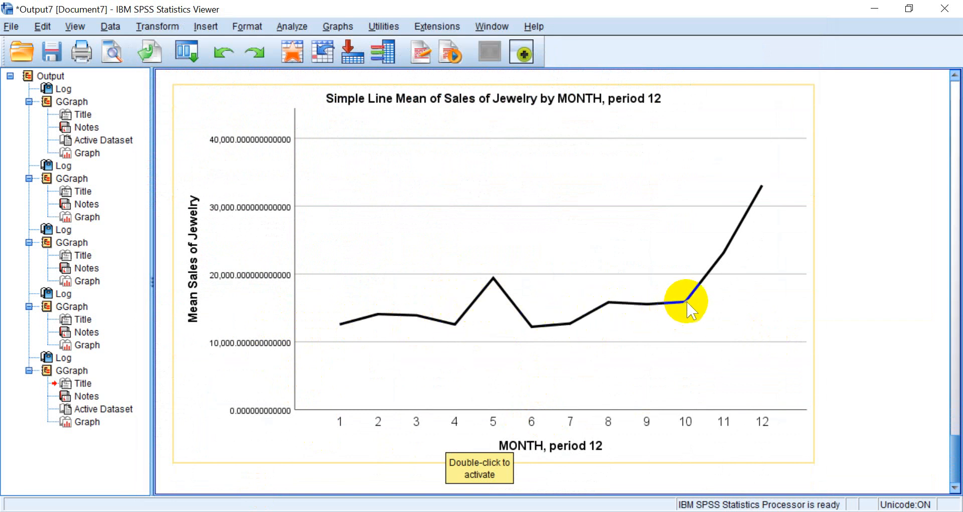
- Open the jewelry sales chart for editing and set the y-axis number format to 0 decimal places
click(293, 357)
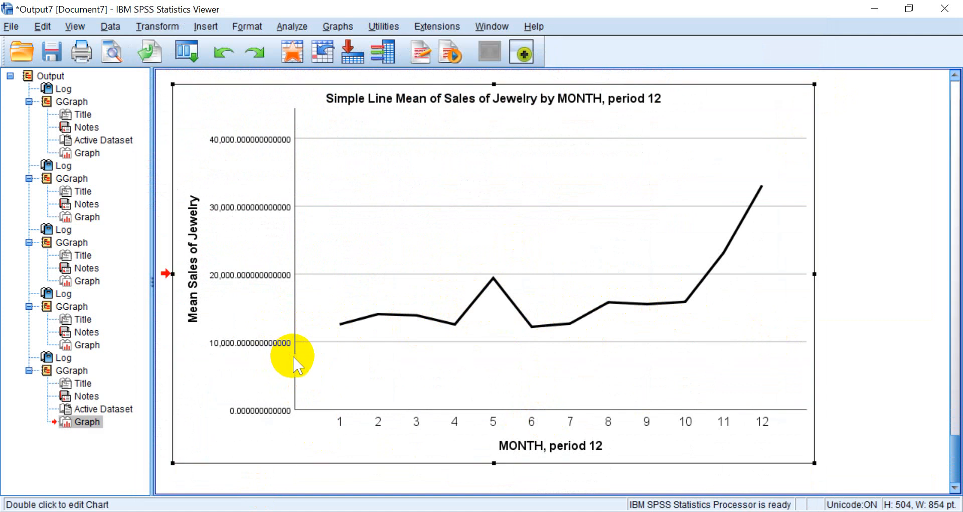
double_click(293, 357)
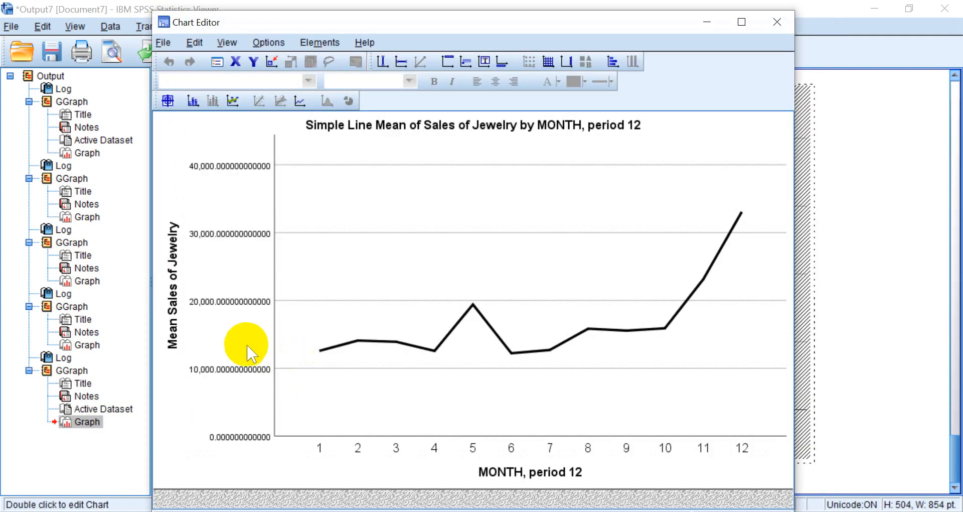
click(246, 371)
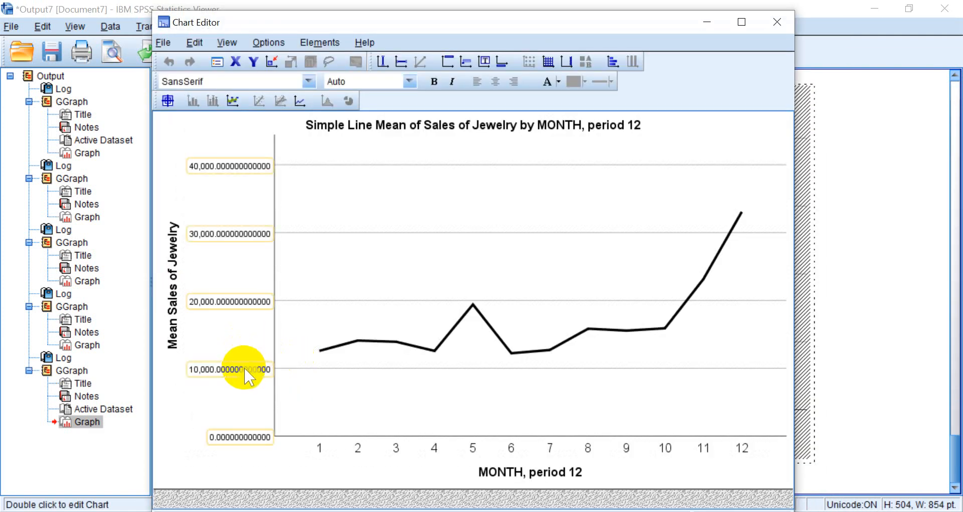
double_click(246, 371)
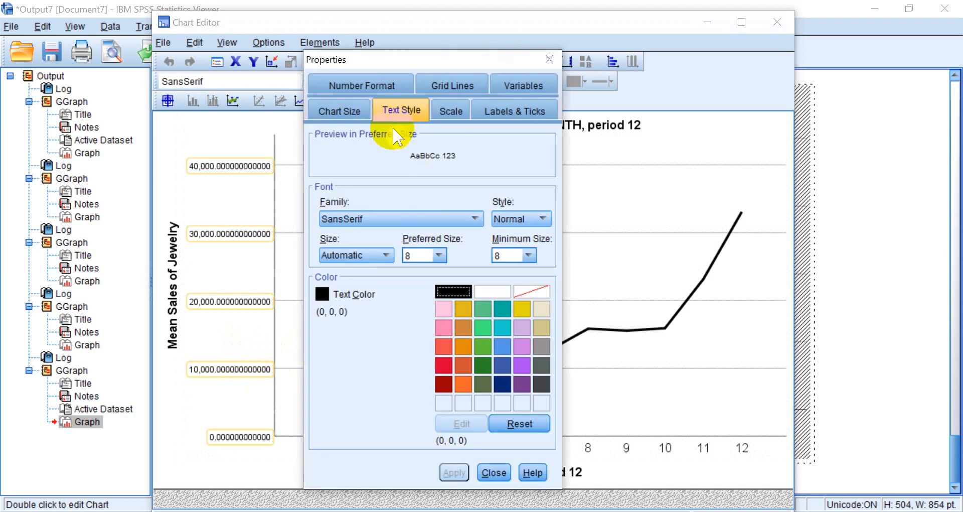
click(382, 86)
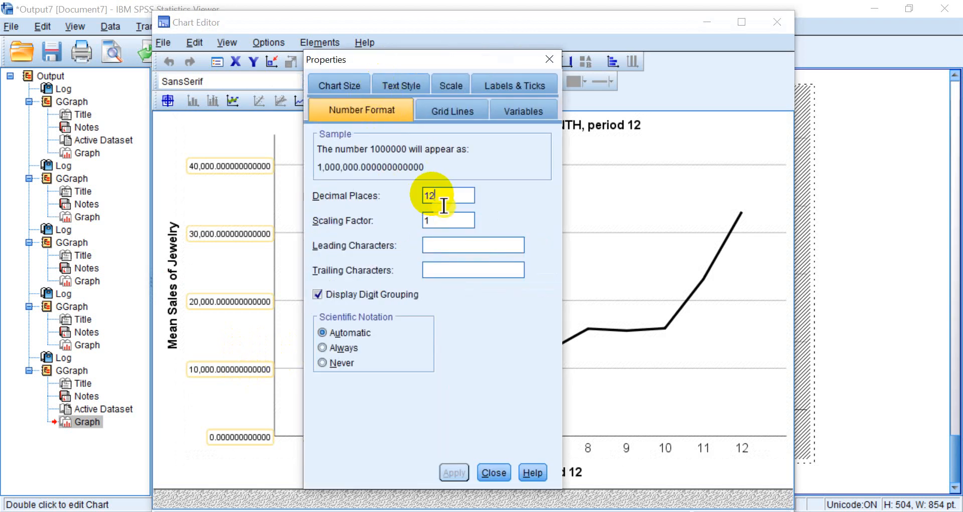
key(BackSpace)
key(BackSpace)
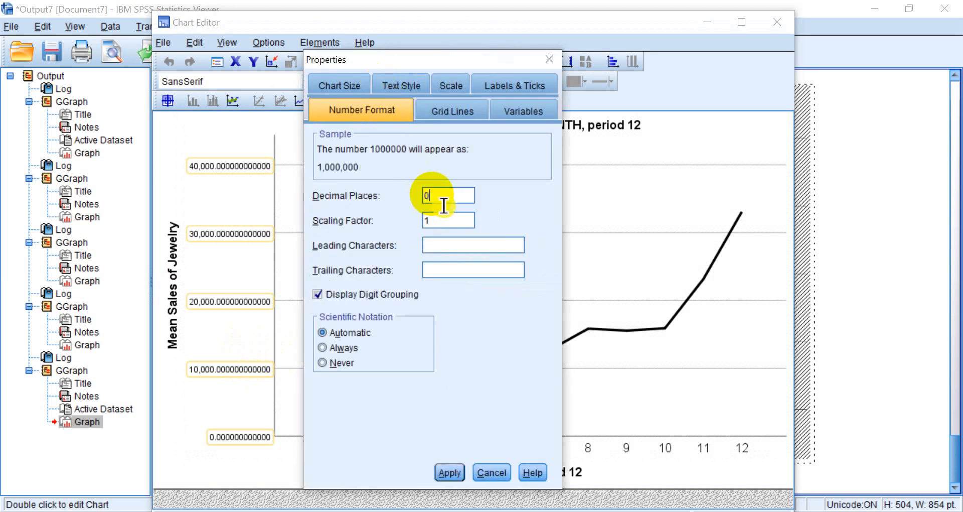
click(442, 472)
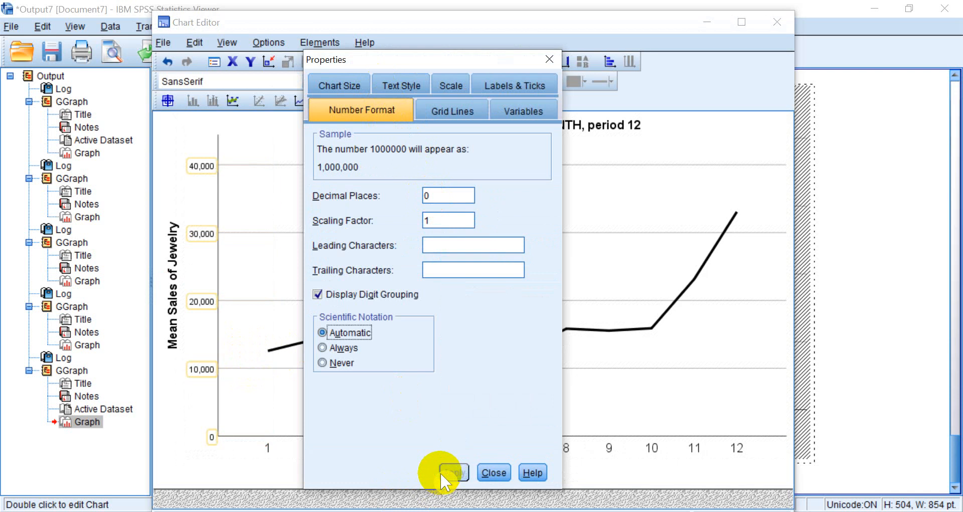
click(494, 472)
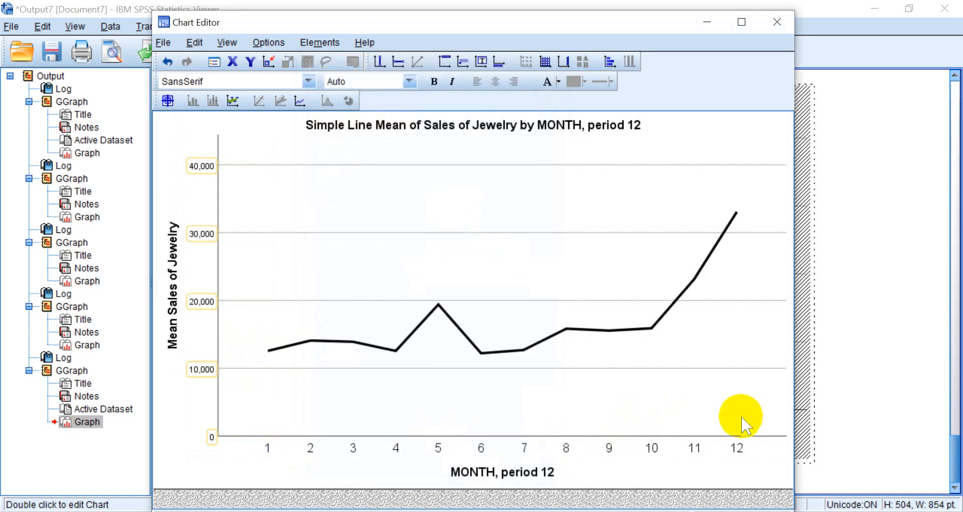
- Rename the x-axis category labels for months 1 and 2 as Jan and Feb
click(268, 448)
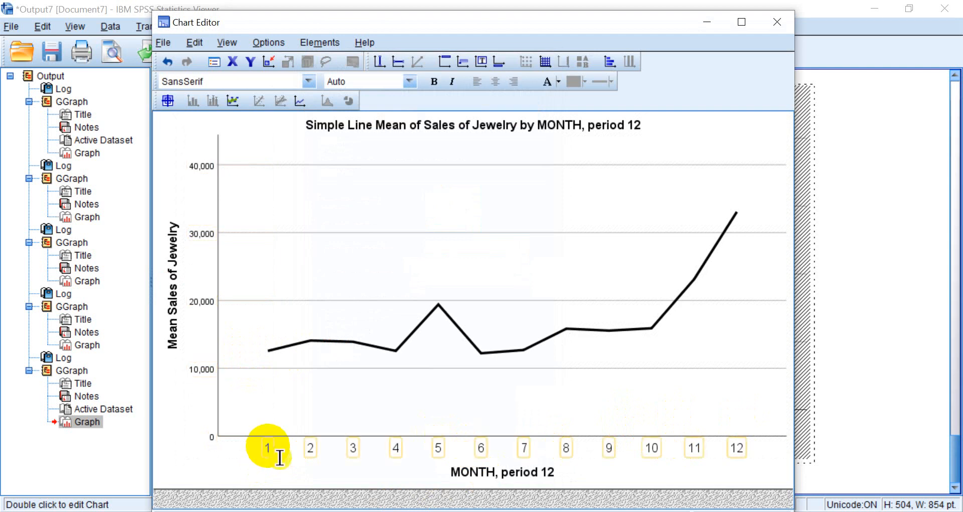
click(277, 456)
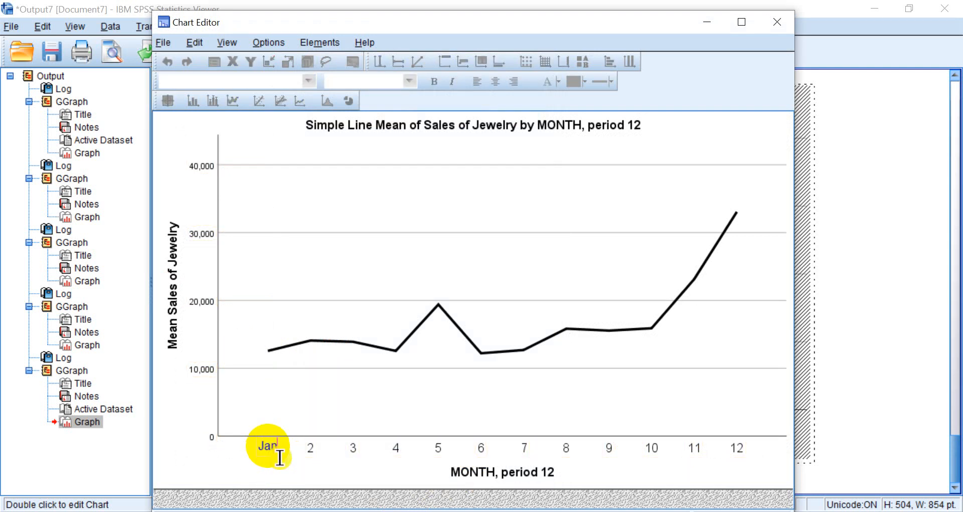
click(310, 449)
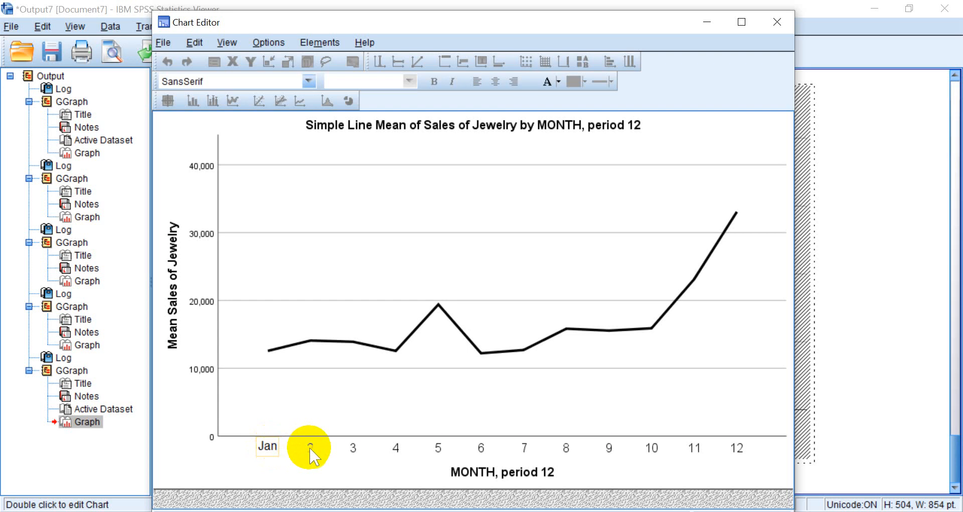
click(312, 449)
click(312, 448)
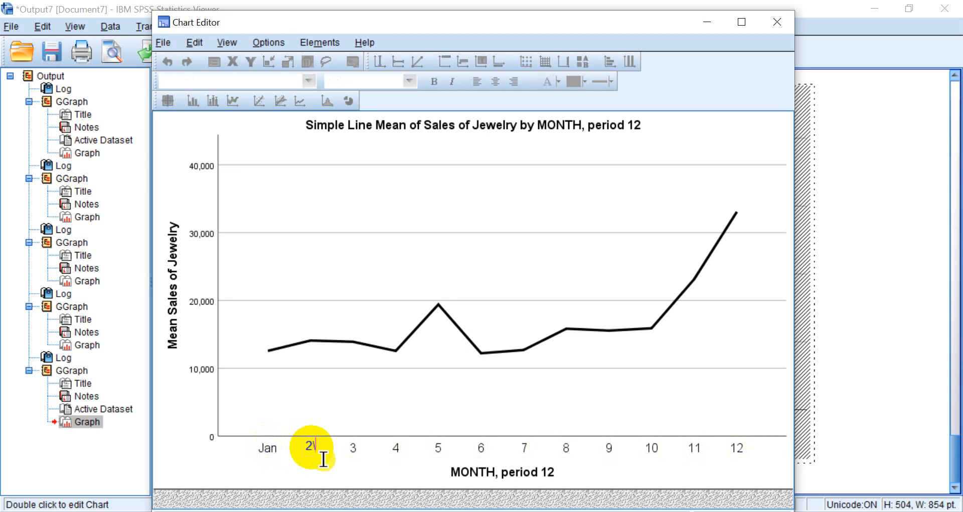
text(Feb)
right_click(671, 470)
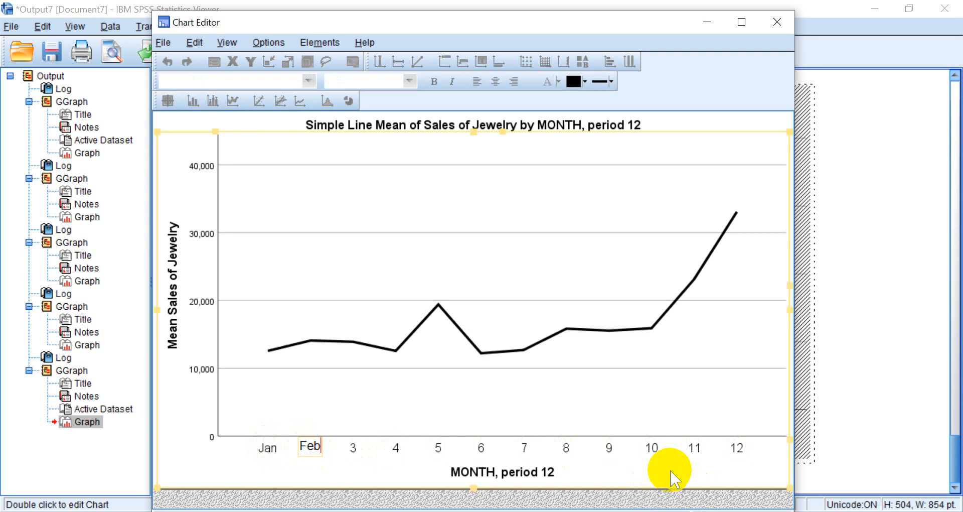
- Rename the x-axis category label for month 10 as Oct
click(651, 455)
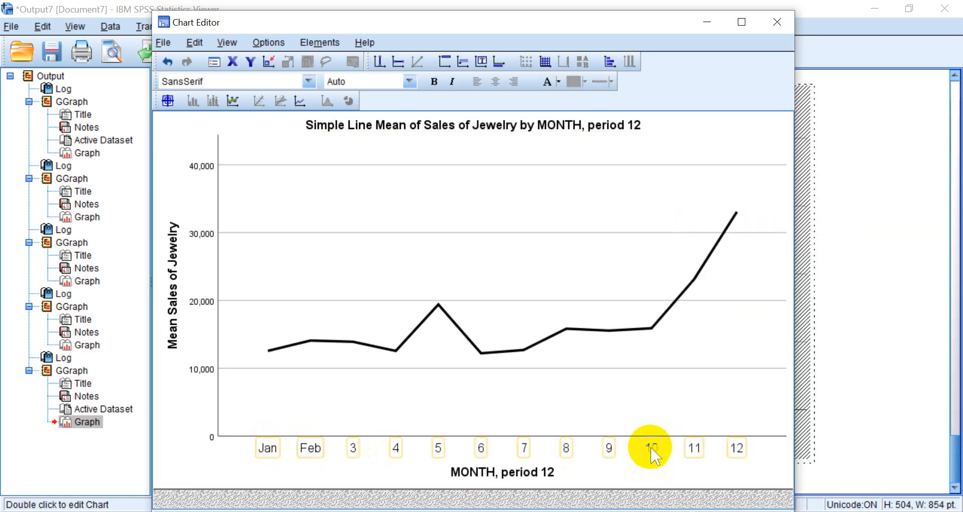
click(651, 446)
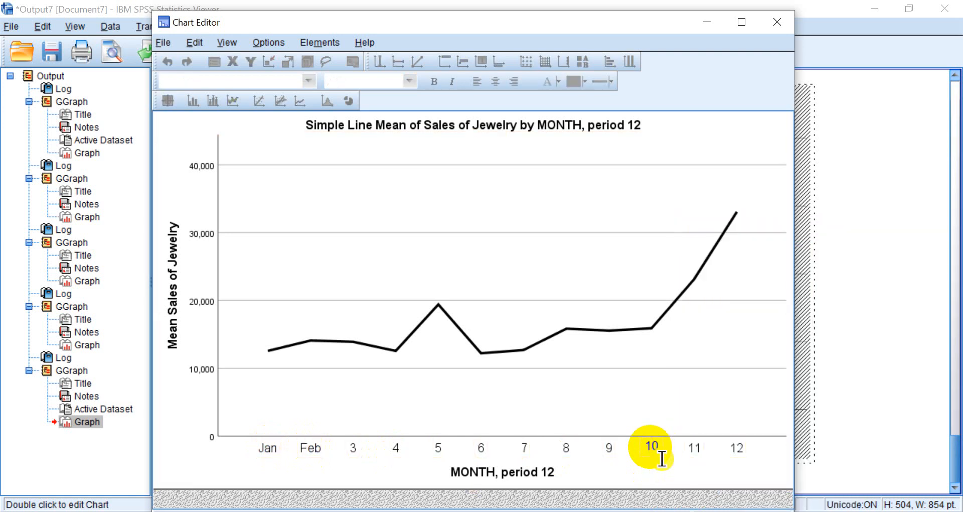
text(Oct)
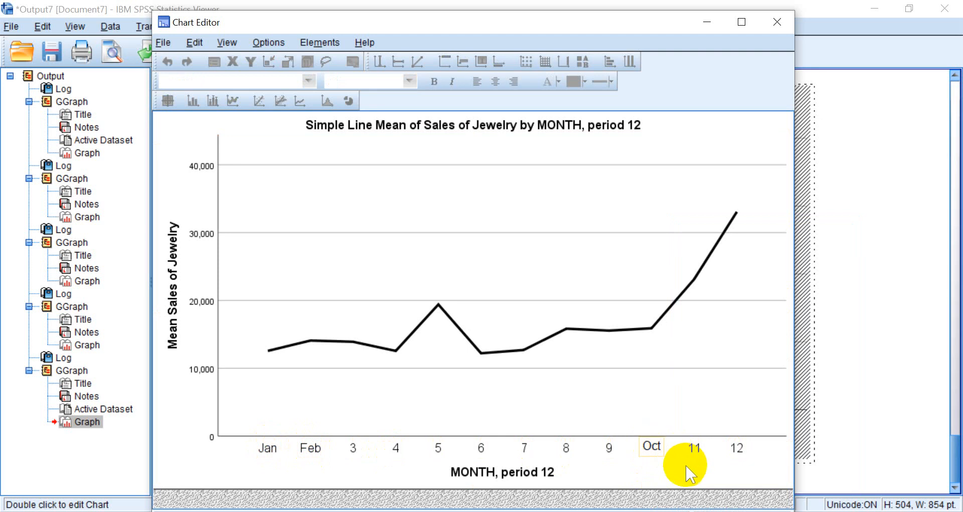
click(689, 474)
click(656, 452)
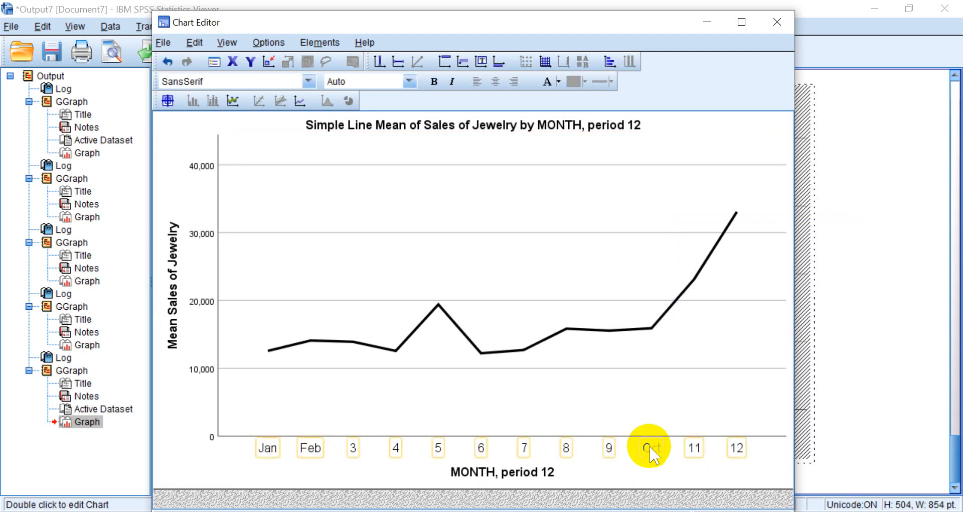
- Add an x-axis reference line to the jewelry sales chart at category position 10:Oct
right_click(653, 455)
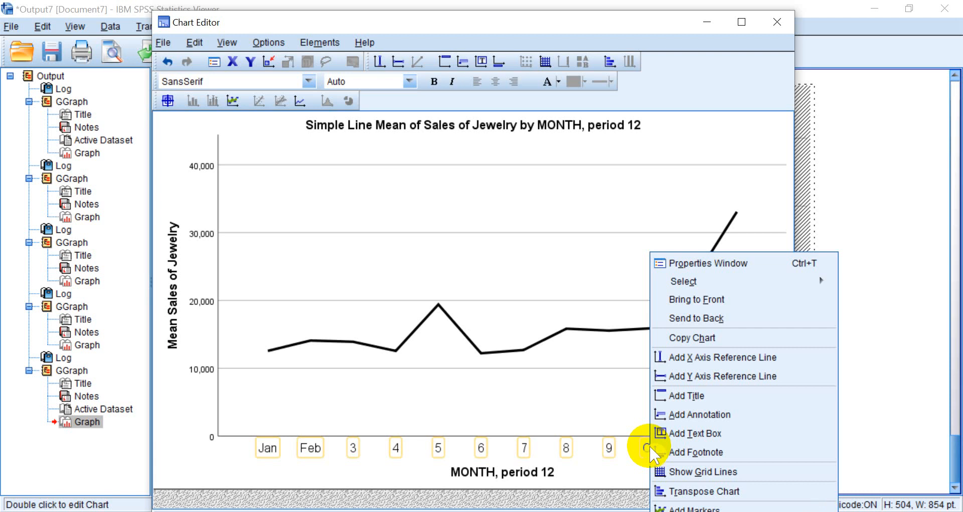
click(753, 357)
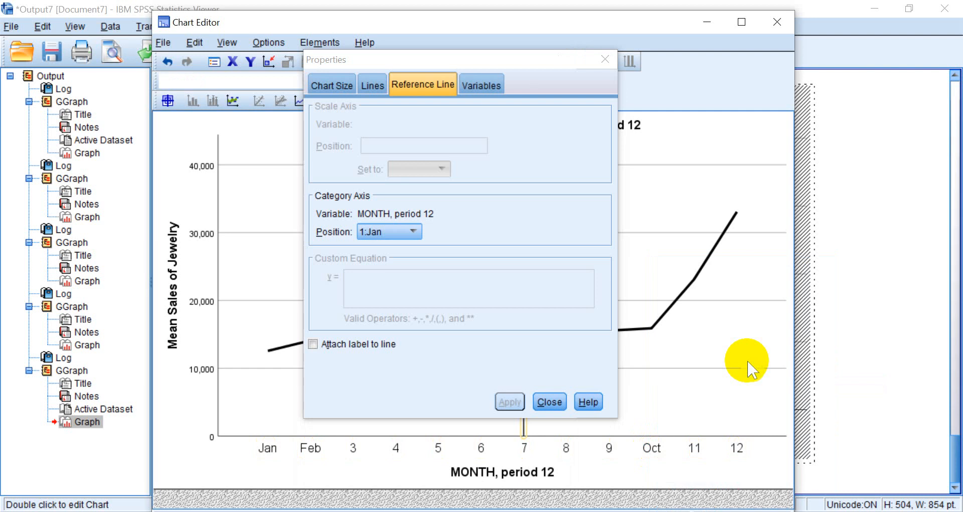
click(401, 230)
scroll(413, 314, down, 1)
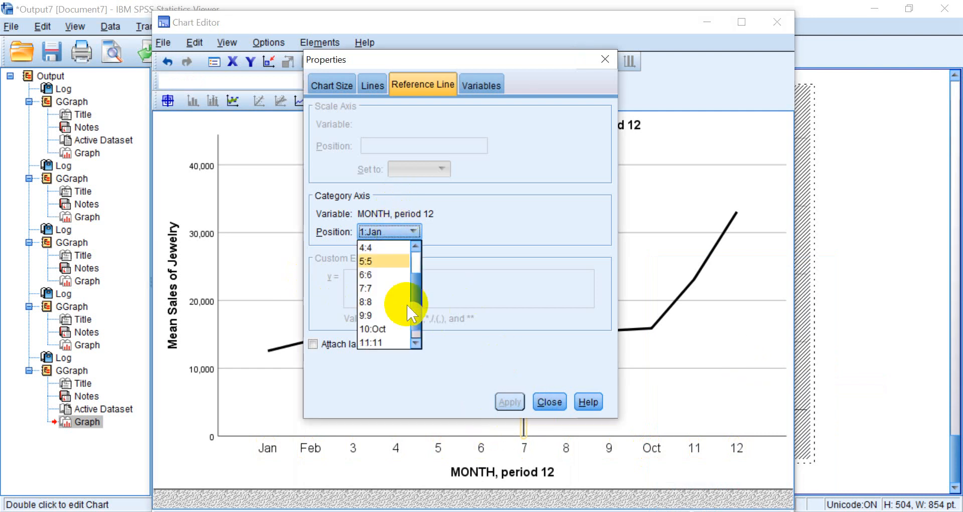
click(388, 329)
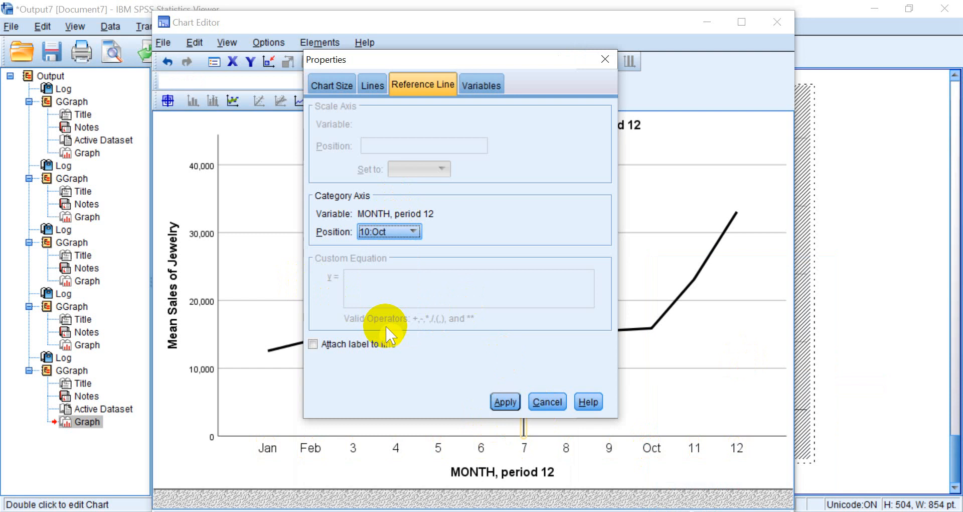
click(508, 401)
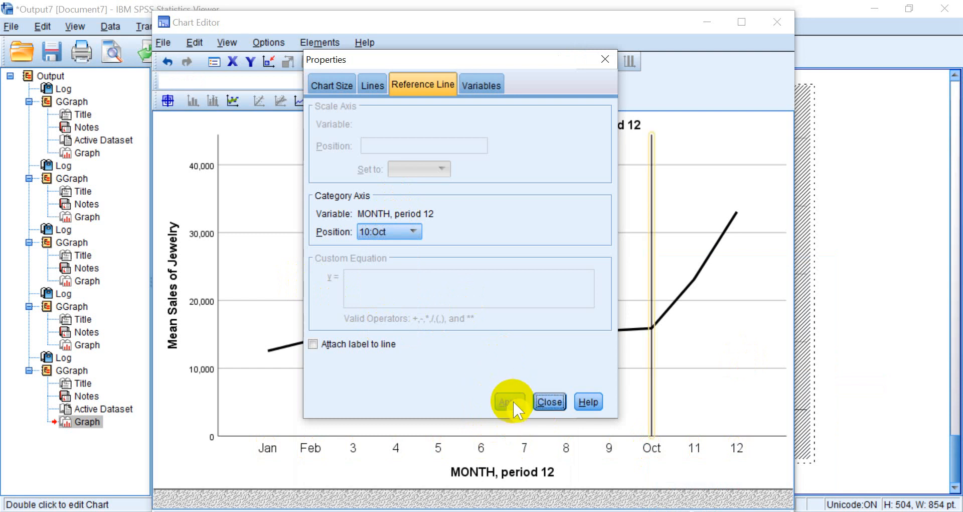
- Format the October reference line as a red (215, 0, 51) dashed line and close the Chart Editor
click(335, 84)
click(371, 84)
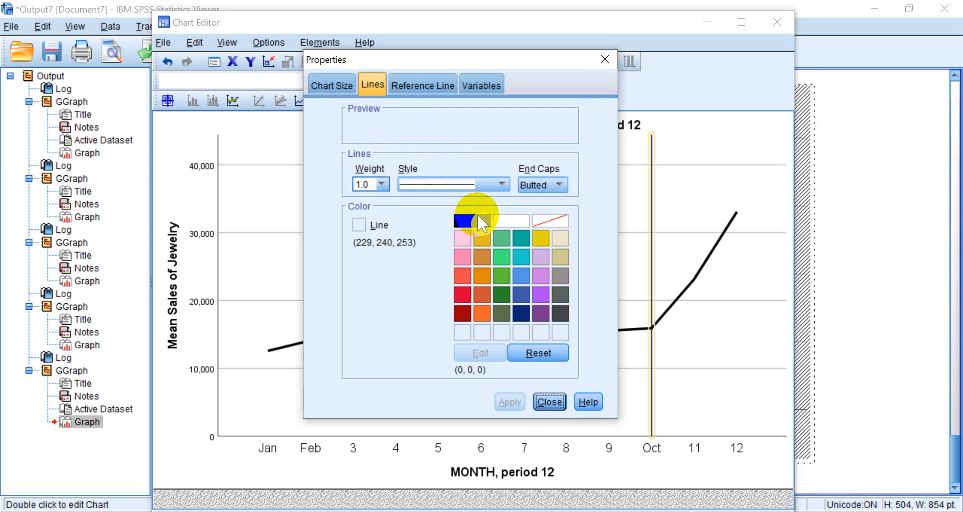
click(463, 293)
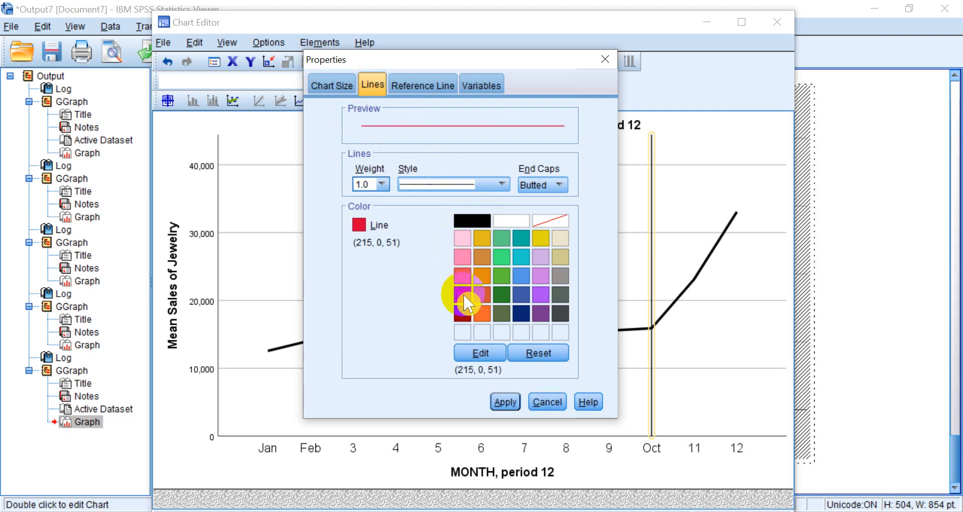
click(486, 184)
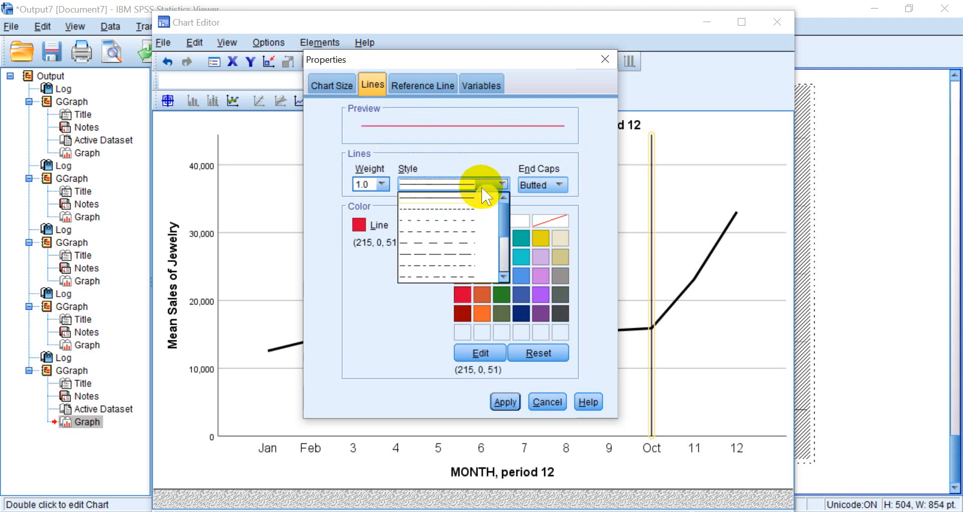
click(470, 219)
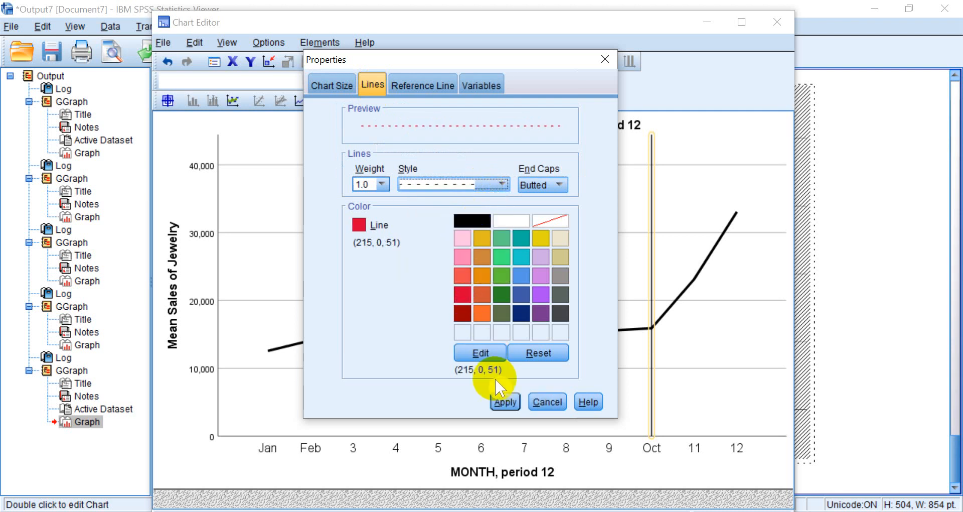
click(504, 402)
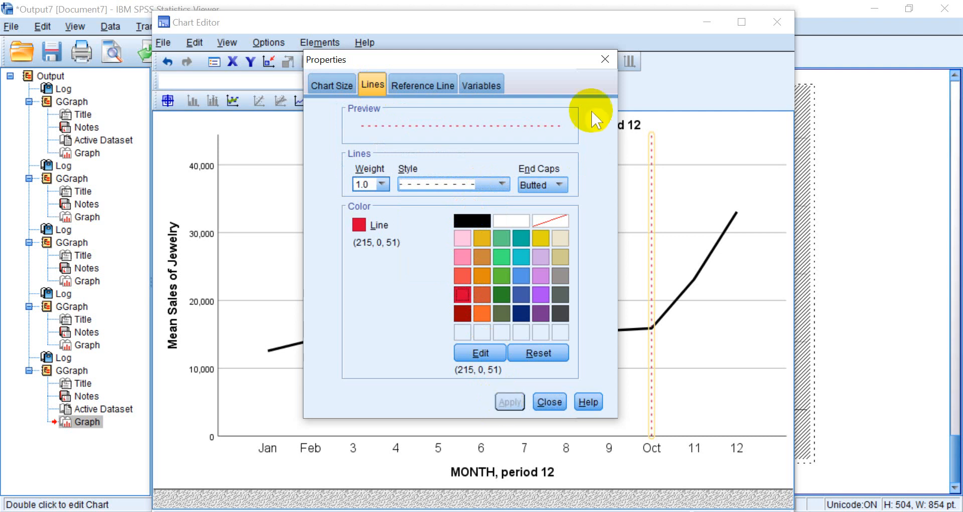
click(605, 59)
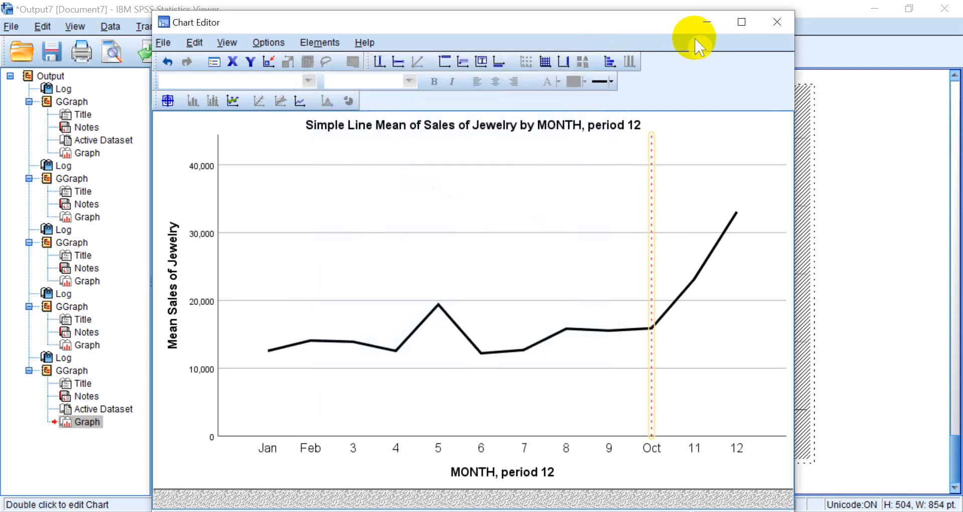
click(777, 22)
click(861, 256)
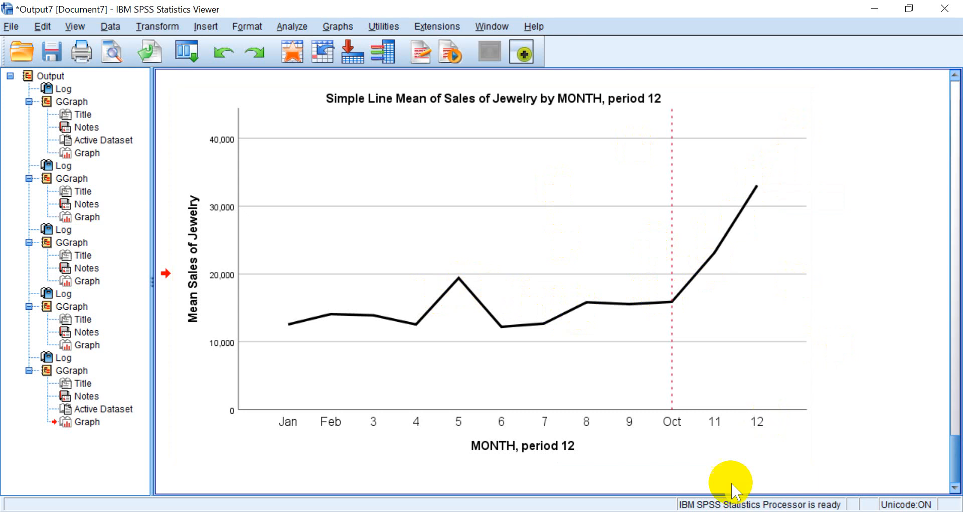
- Switch to PowerPoint to view slide 2 of Building Graphs in SPSS.pptx and return to the SPSS output
click(726, 511)
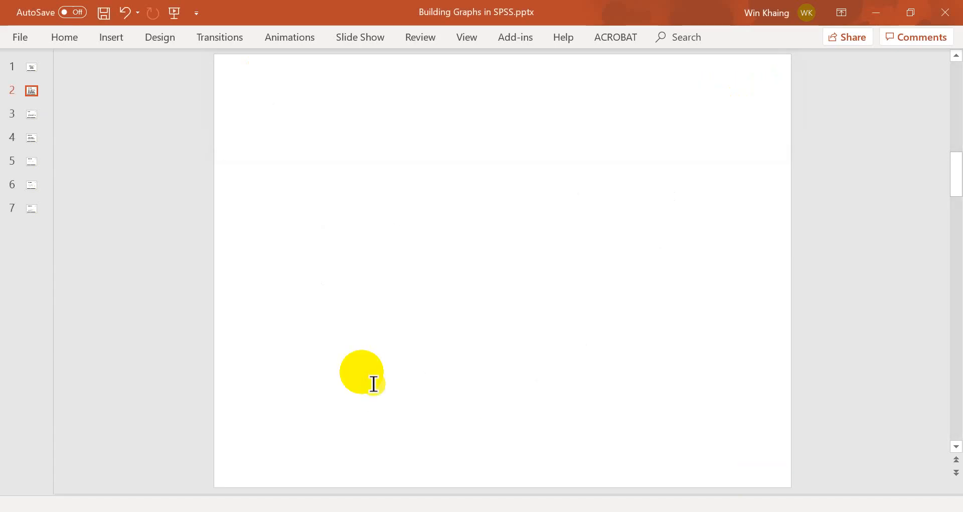
click(31, 91)
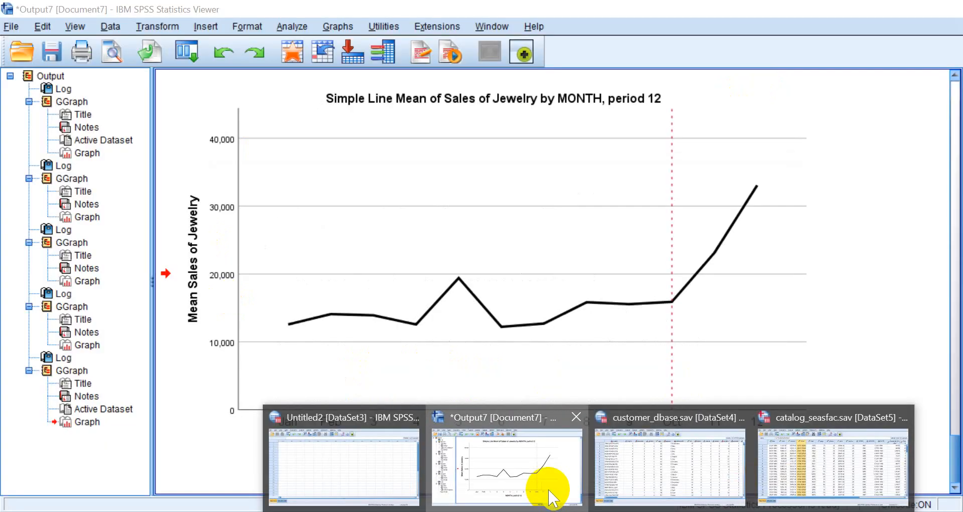
click(549, 491)
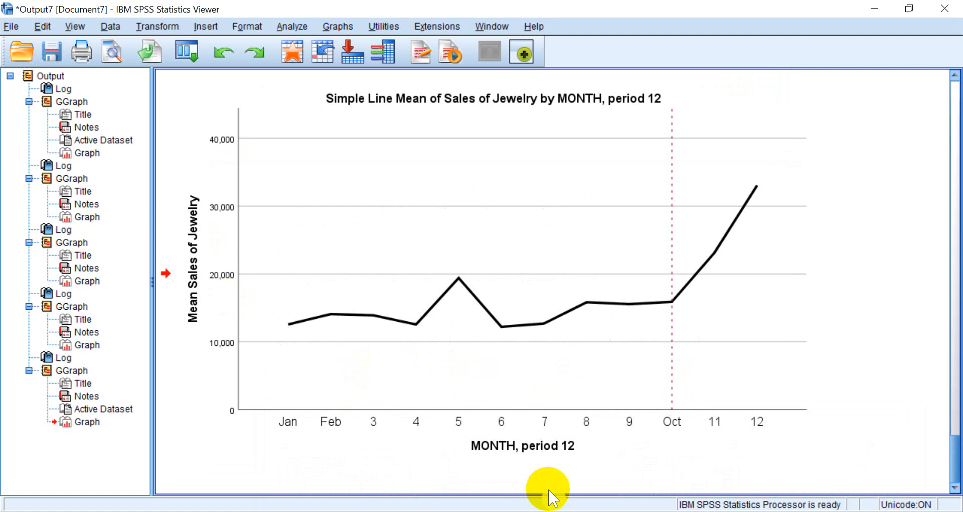
- Review the line charts in the output, including education level counts, mean household income by years of education, and jewelry sales by month
scroll(682, 215, up, 15)
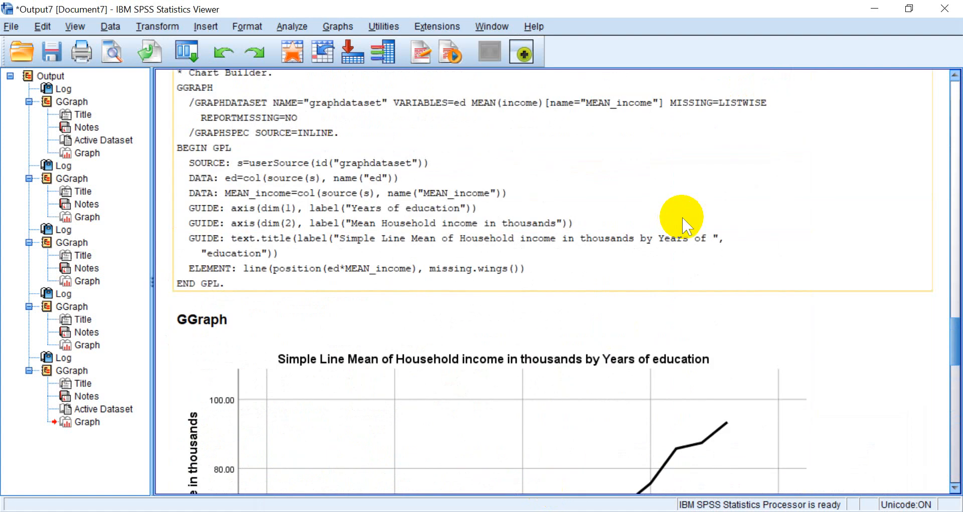
scroll(683, 218, up, 15)
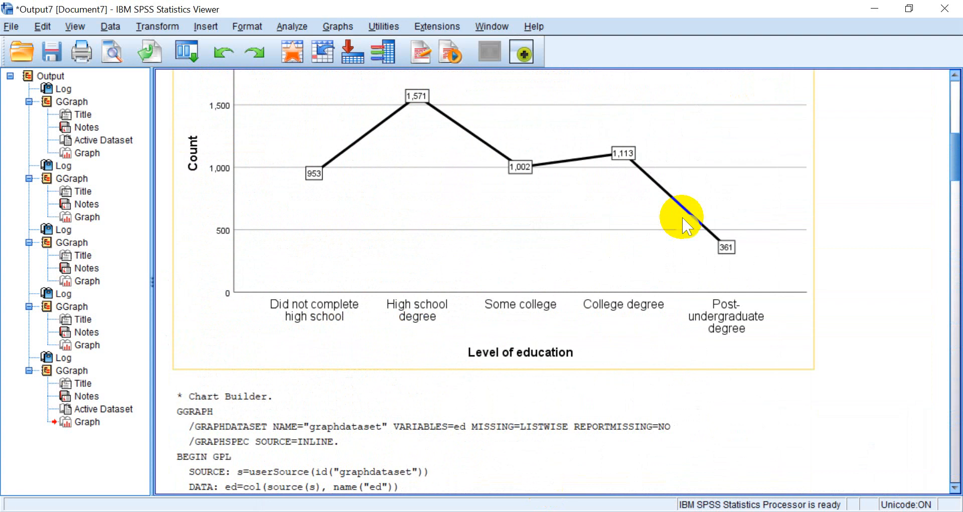
scroll(684, 221, down, 15)
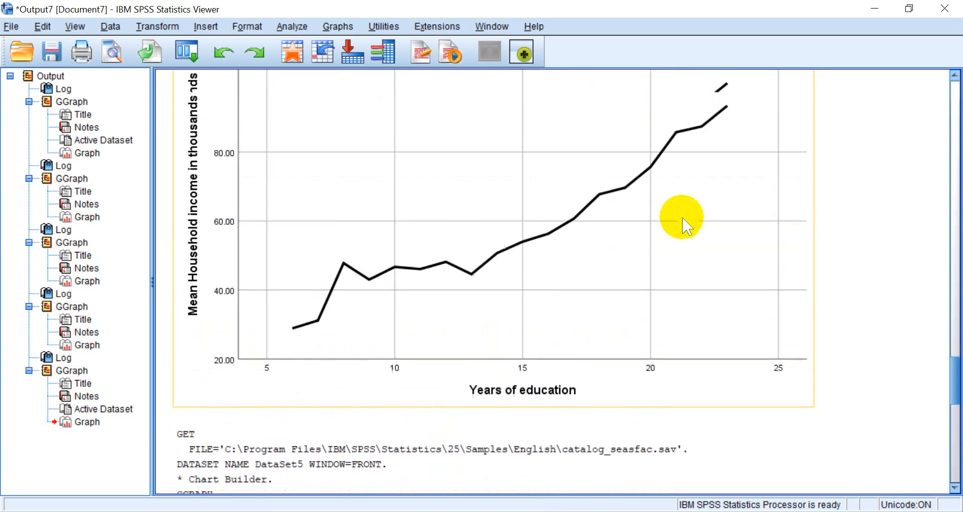
scroll(681, 216, up, 2)
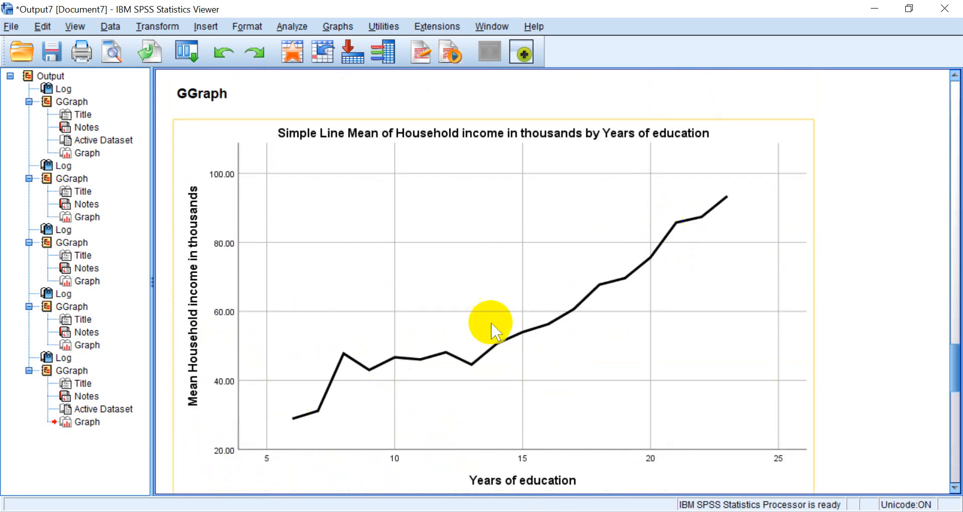
scroll(666, 258, down, 10)
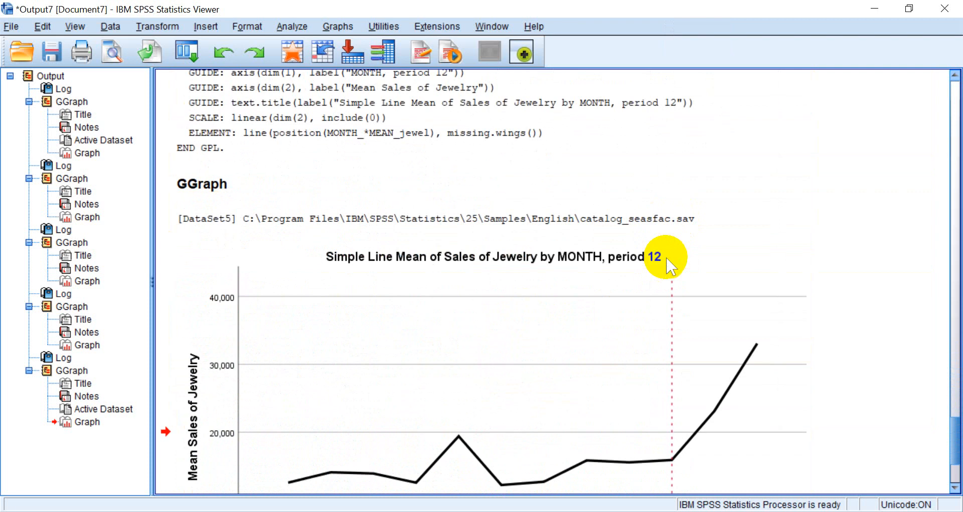
scroll(667, 266, down, 3)
click(667, 261)
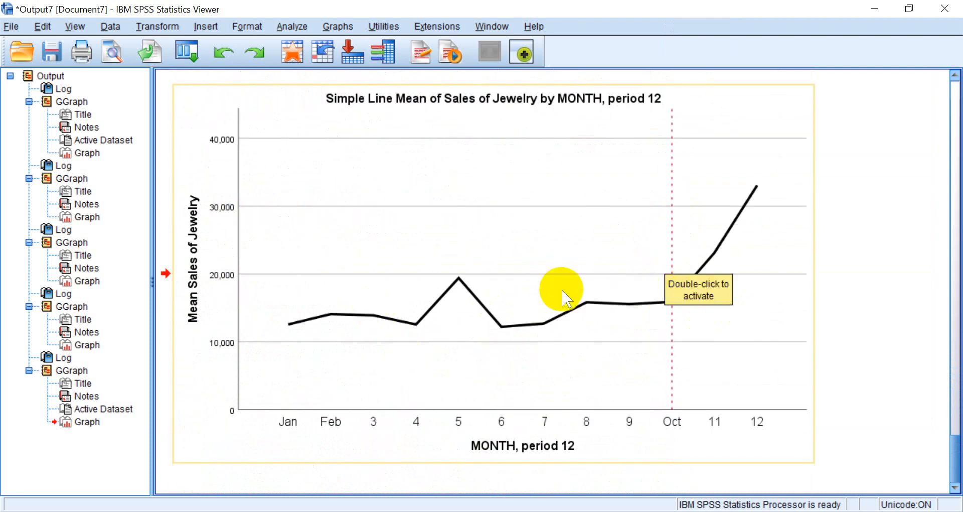